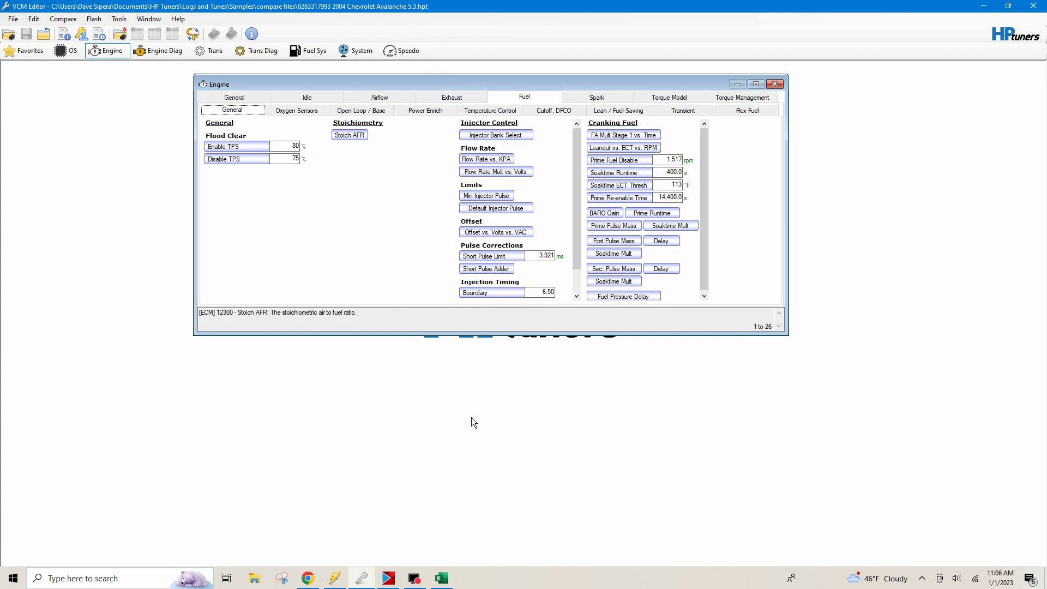
click(443, 580)
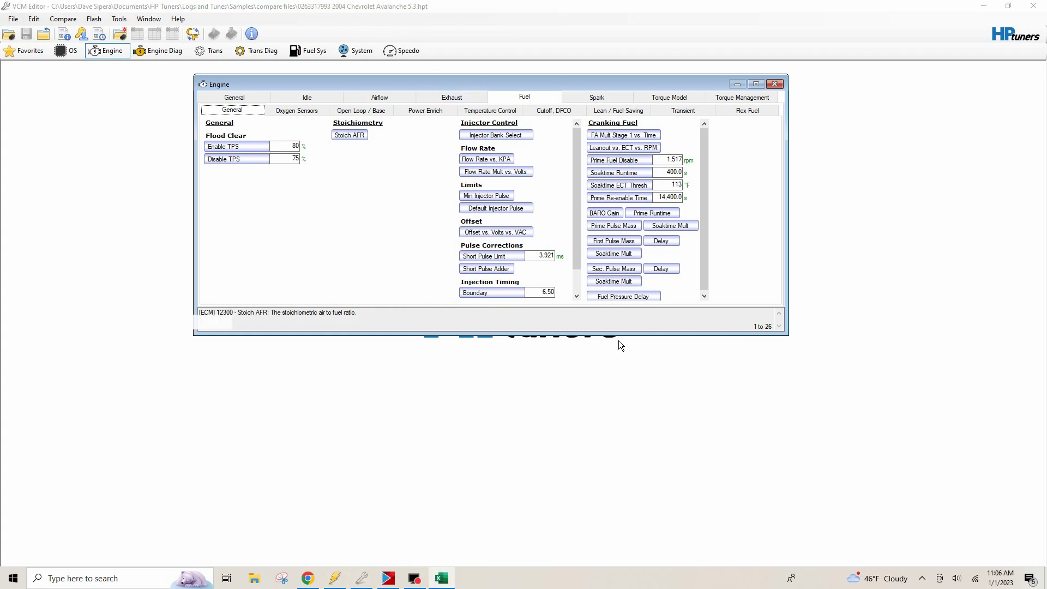
drag(689, 319, 694, 246)
drag(923, 395, 925, 348)
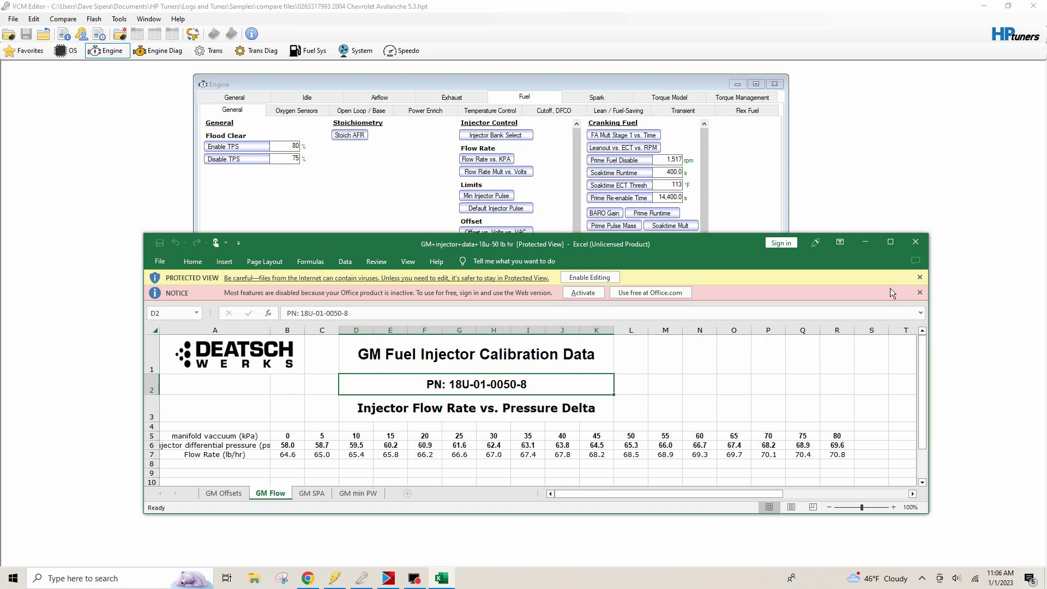
click(865, 242)
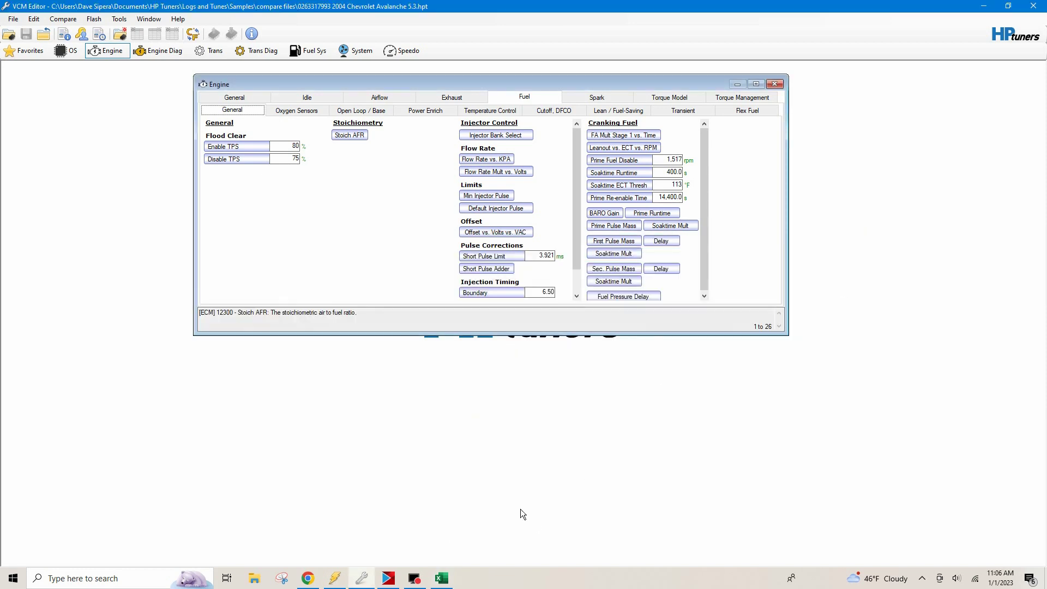
click(308, 578)
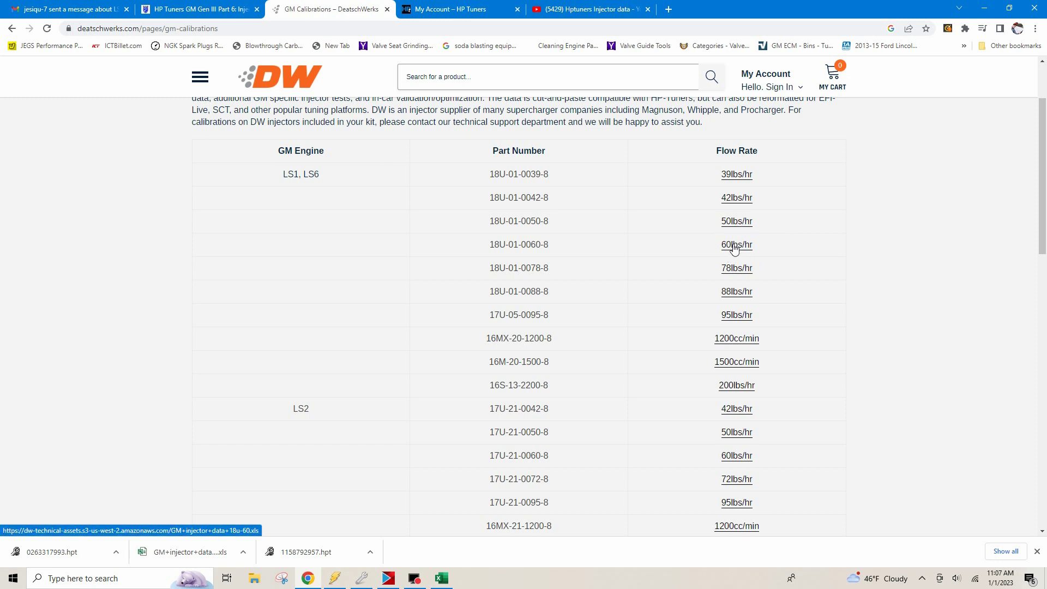
scroll(728, 347, down, 1)
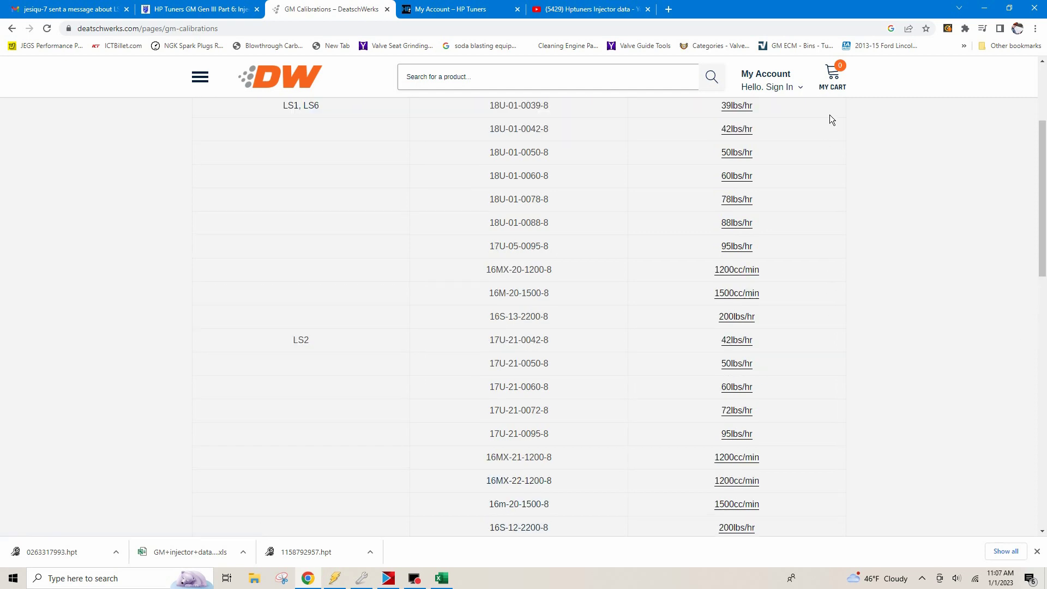
Step: Place the DeatschWerks GM Flow spreadsheet below the VCM Engine Fuel panel so both stay visible
click(984, 8)
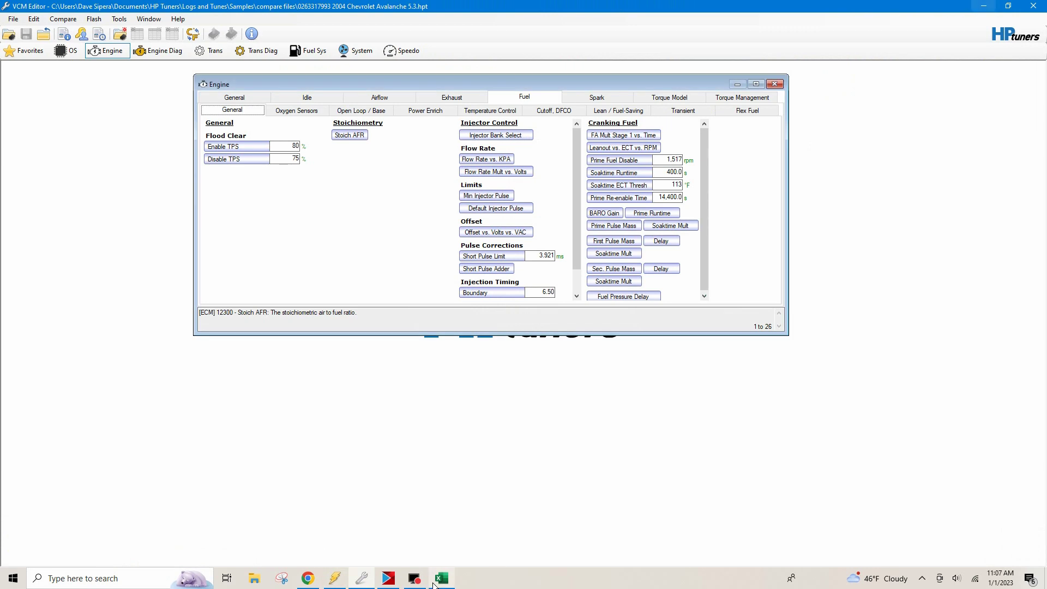
click(442, 578)
drag(676, 250, 715, 289)
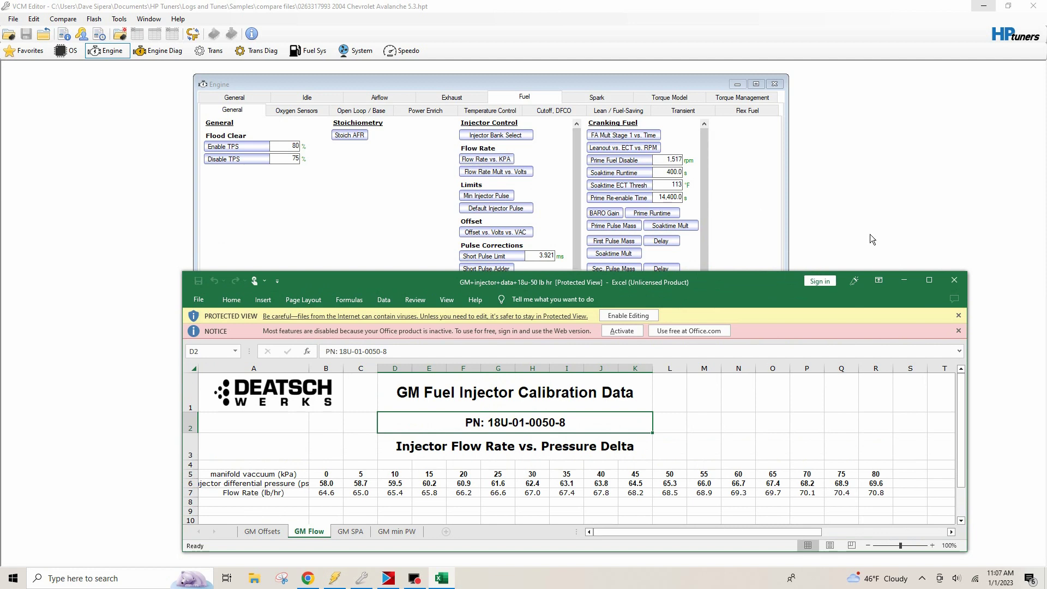
click(903, 280)
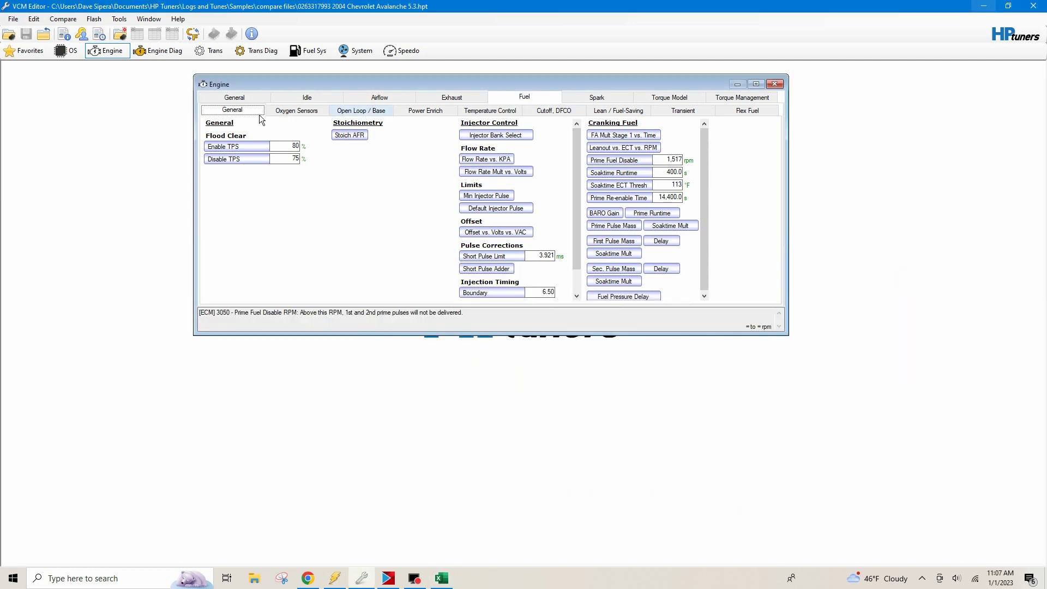
click(235, 97)
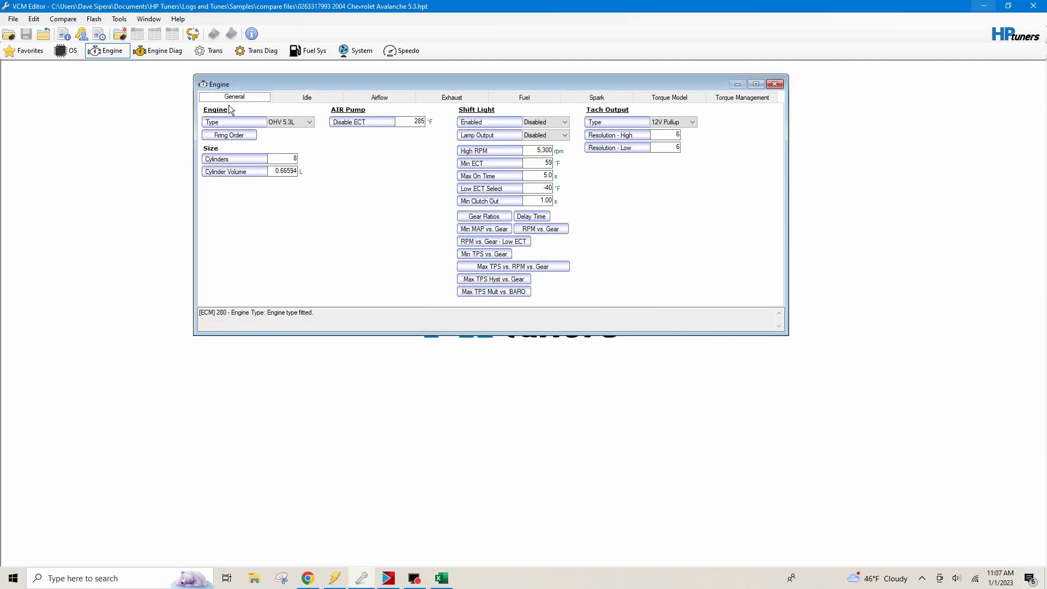
click(524, 97)
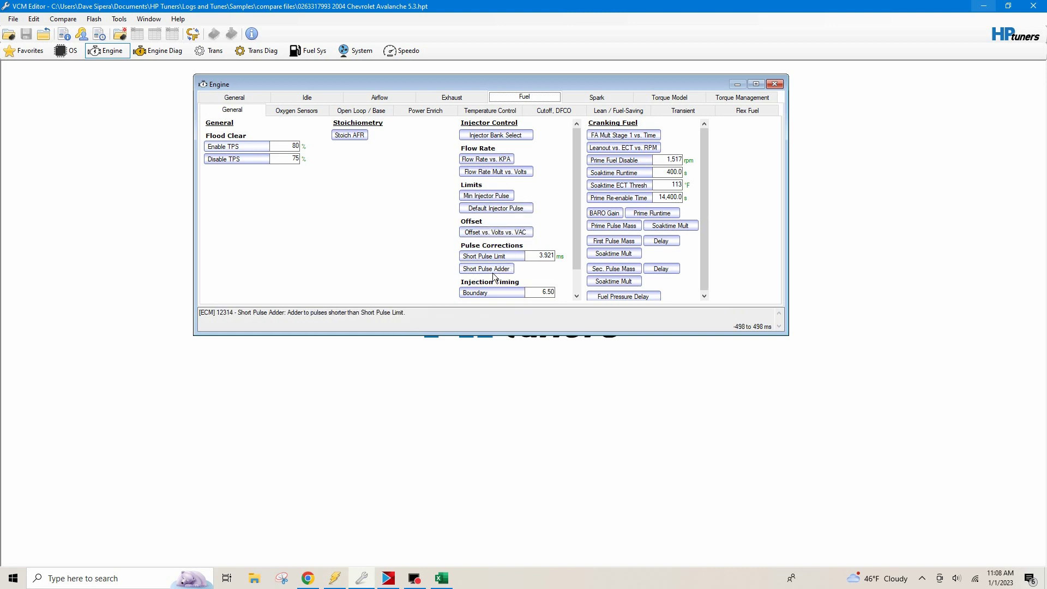
key(alt+Tab)
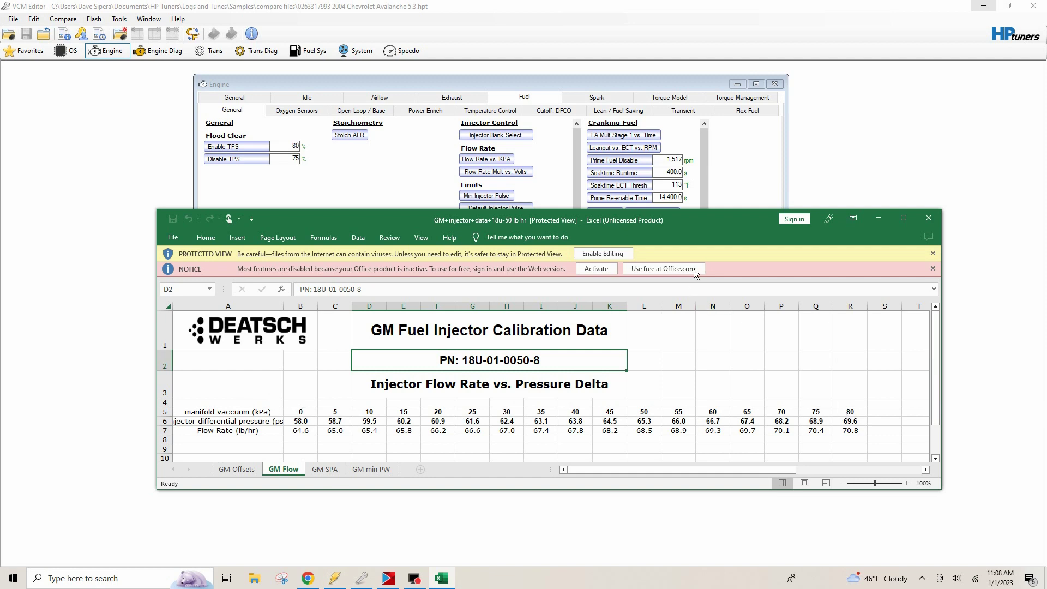
drag(709, 214, 703, 279)
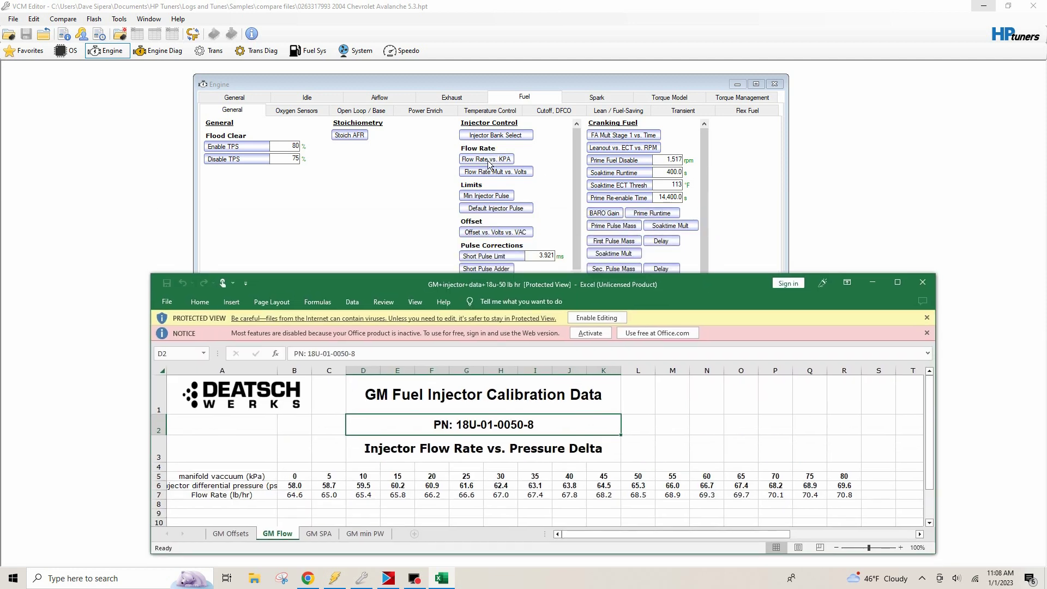
Step: Open the Injector Flow Rate vs. KPA VAC table and move it over the Engine panel
click(490, 163)
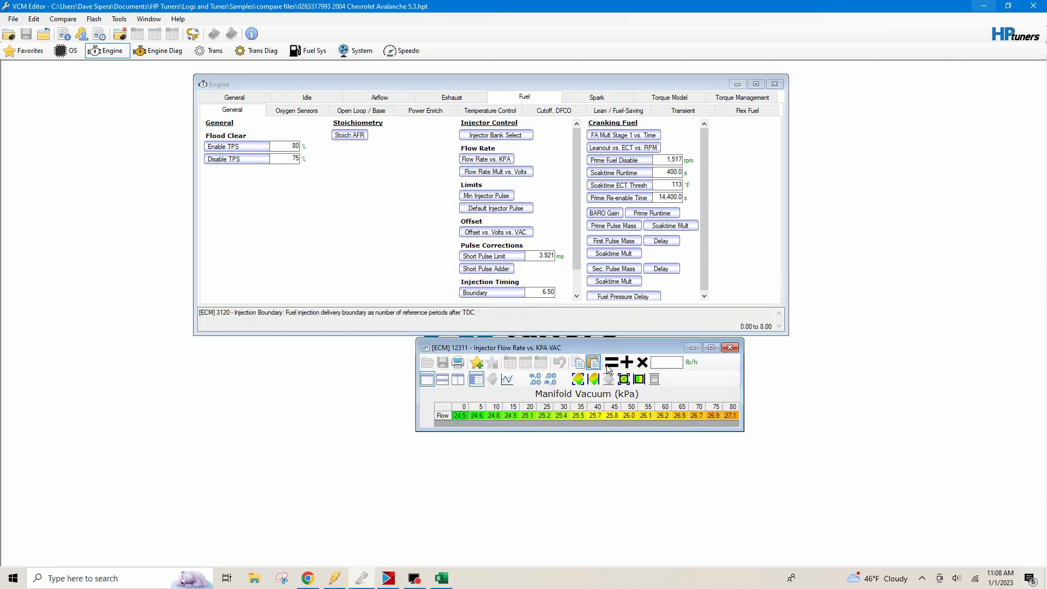
drag(620, 348, 470, 110)
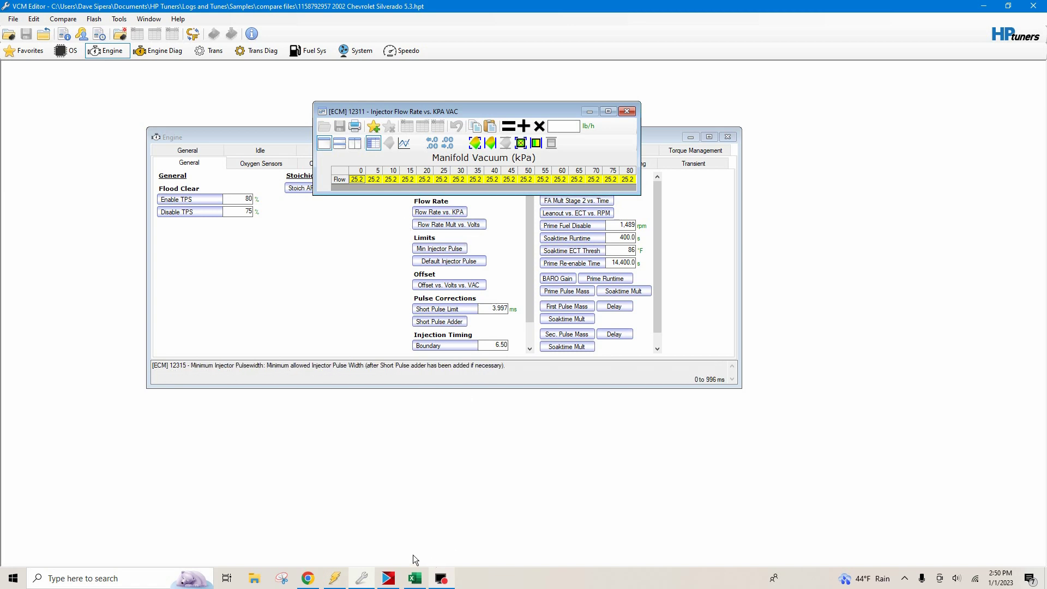
Step: Show the GM Flow sheet and select its row 7 flow rates from 0 to 80 kPa
click(414, 578)
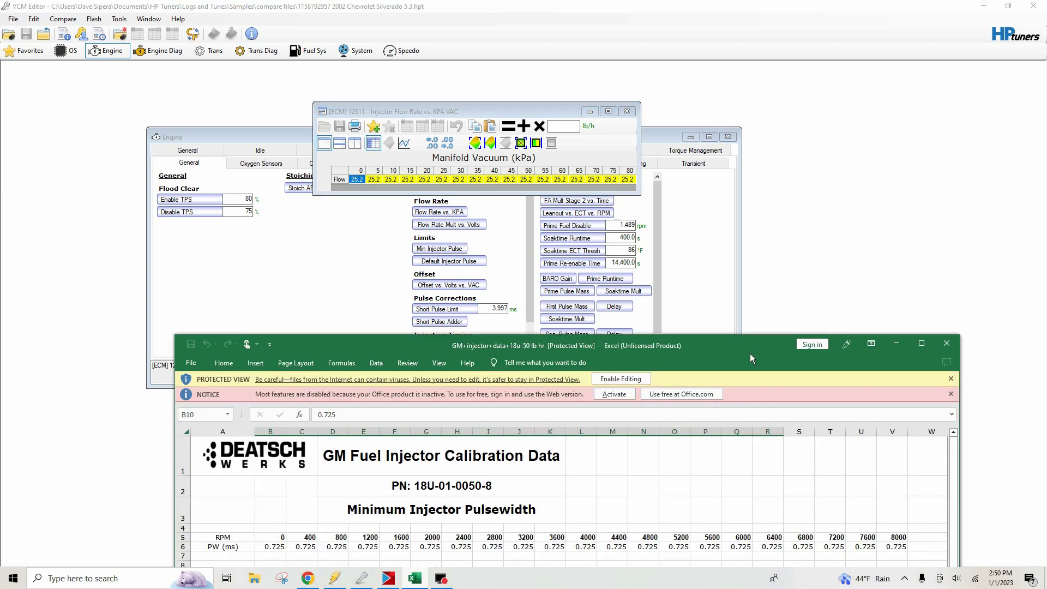
drag(742, 340, 815, 189)
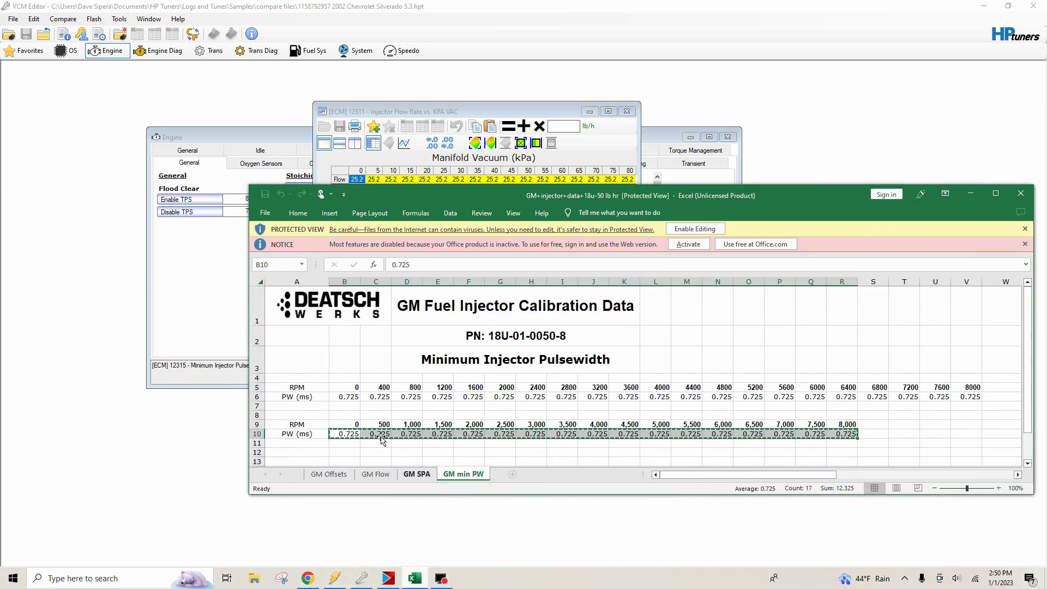
click(376, 474)
drag(800, 191, 813, 99)
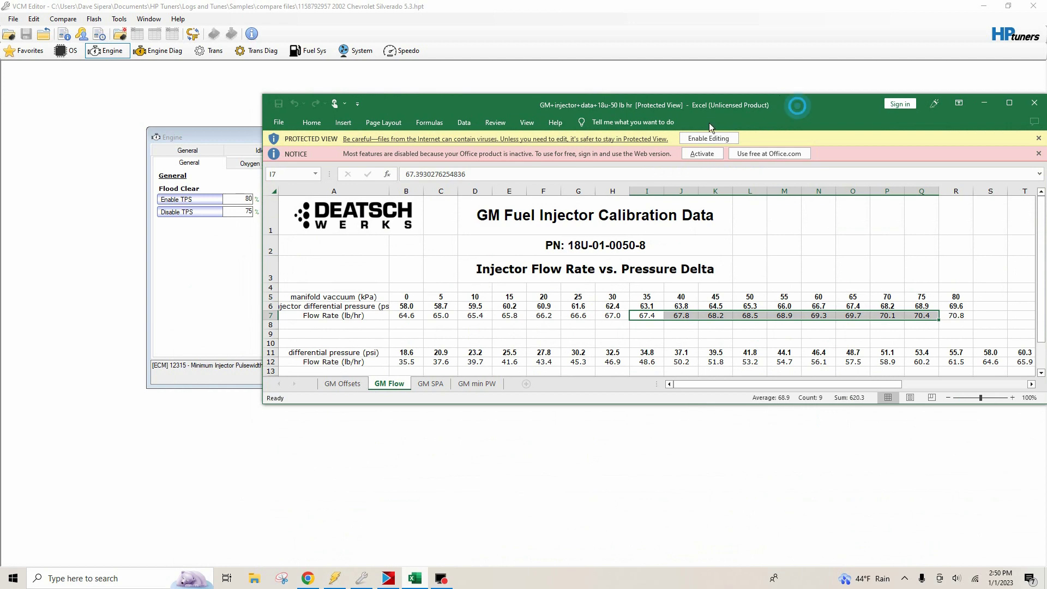
drag(708, 126, 659, 175)
drag(469, 424, 463, 477)
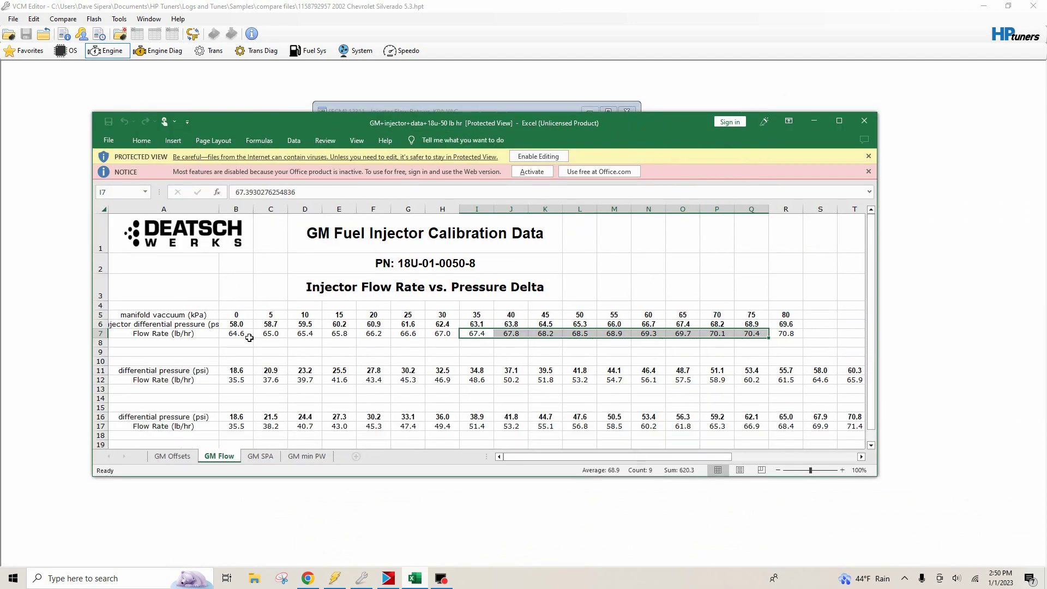
drag(238, 334, 796, 344)
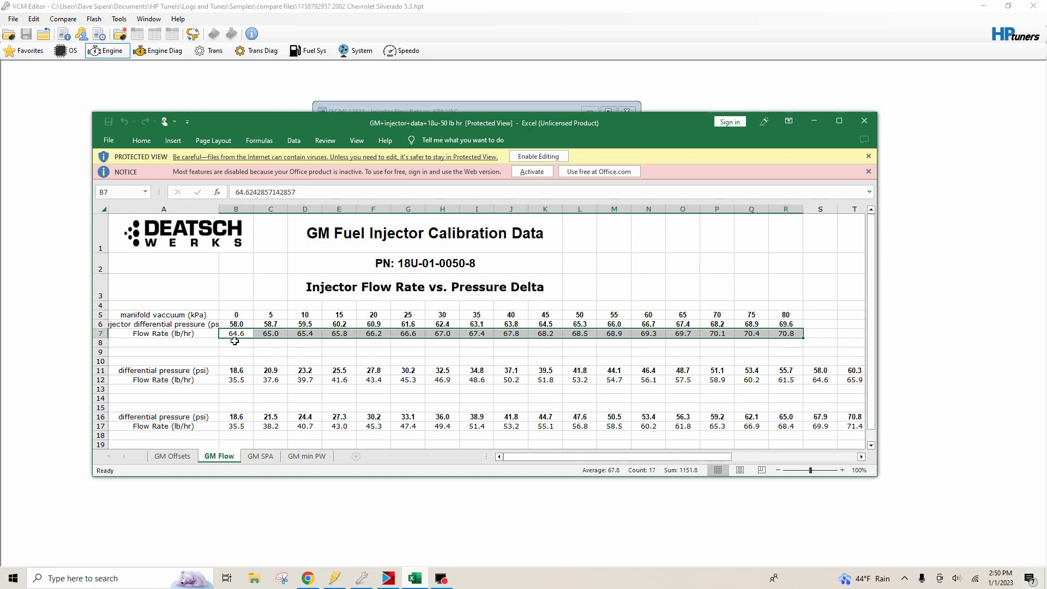
Step: Set every cell of the Flow row to 64.6 and close the flow rate table
click(814, 121)
click(347, 173)
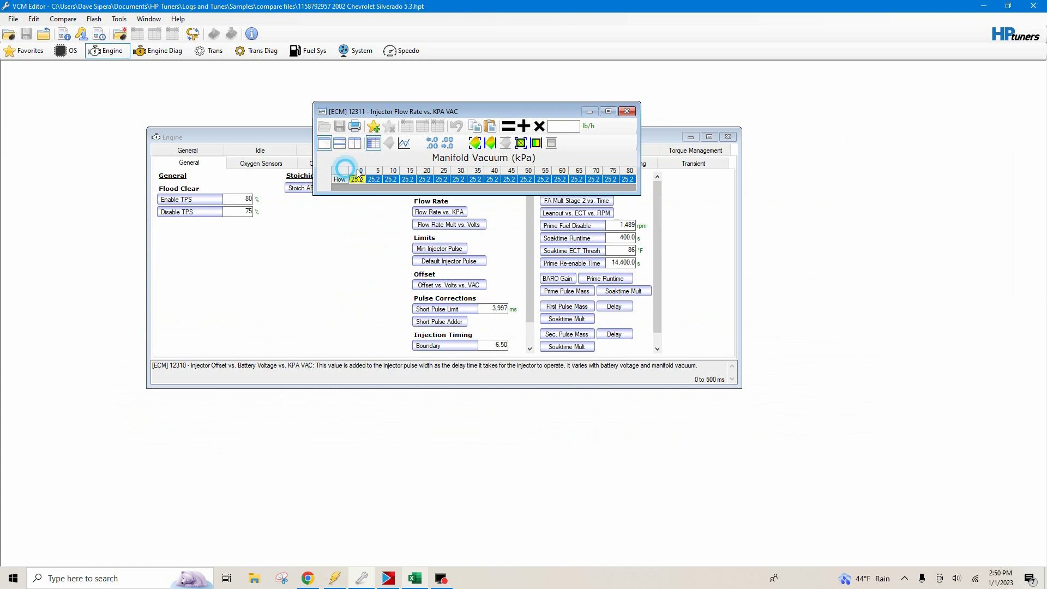
click(563, 125)
text(64.6)
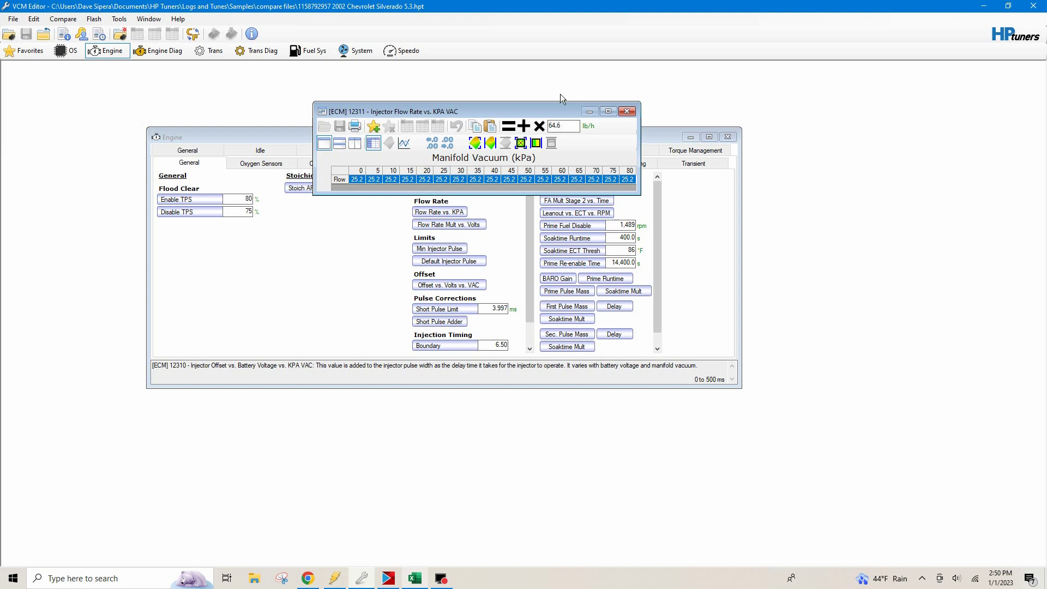
click(509, 128)
key(Escape)
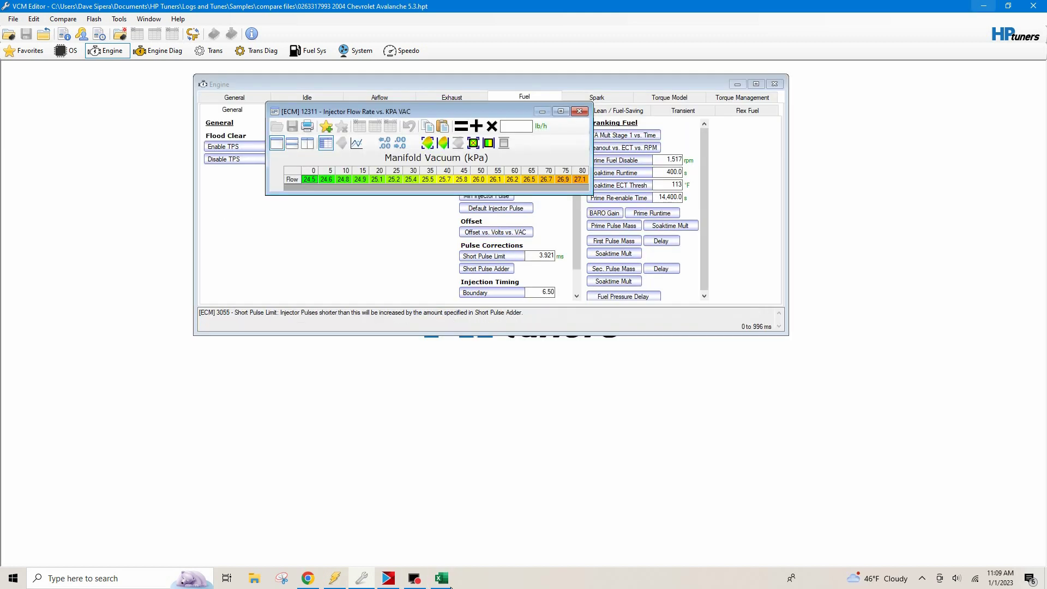
Step: Check the spreadsheet's 0 kPa (B7) and 80 kPa (R7) flow rates and pressures
click(446, 585)
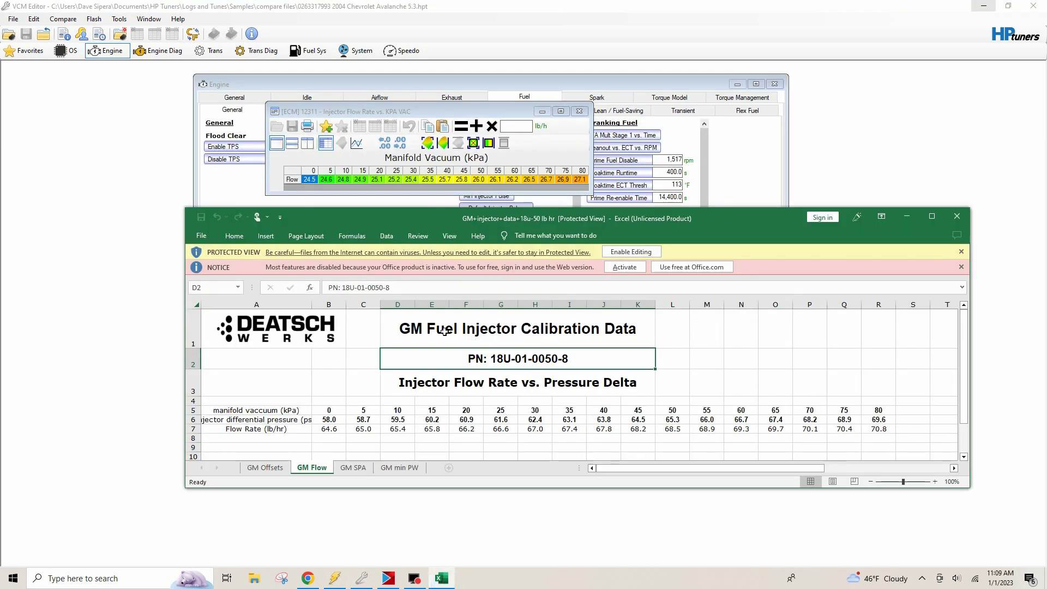
click(318, 429)
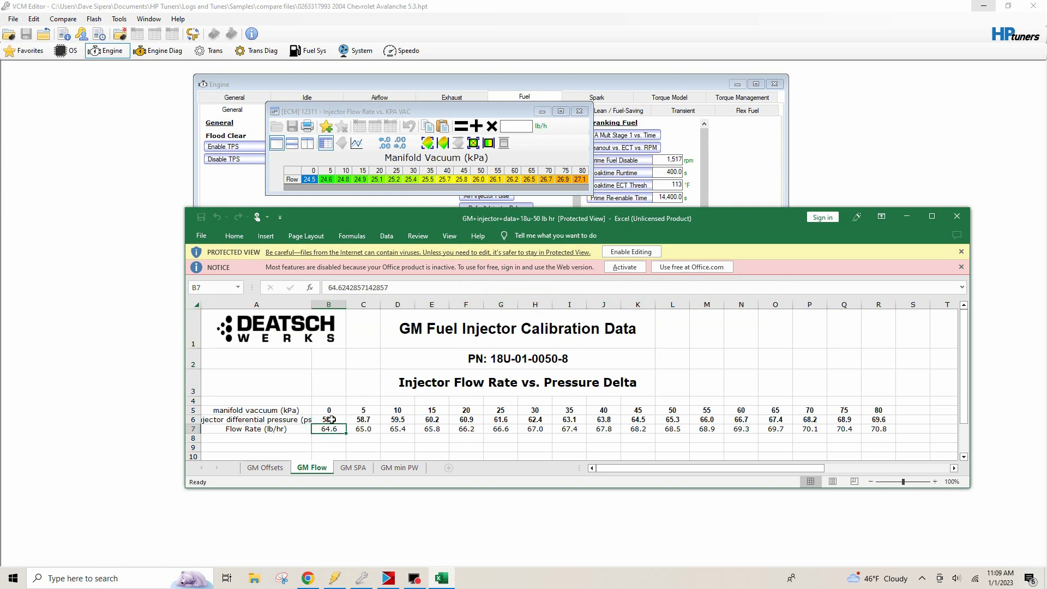
click(330, 422)
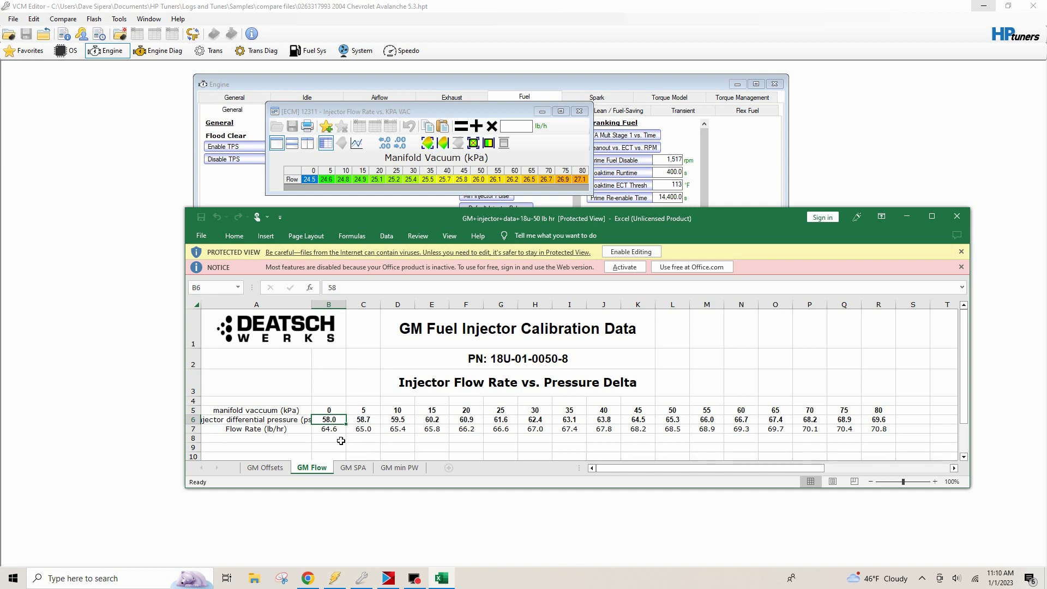
click(326, 436)
click(324, 430)
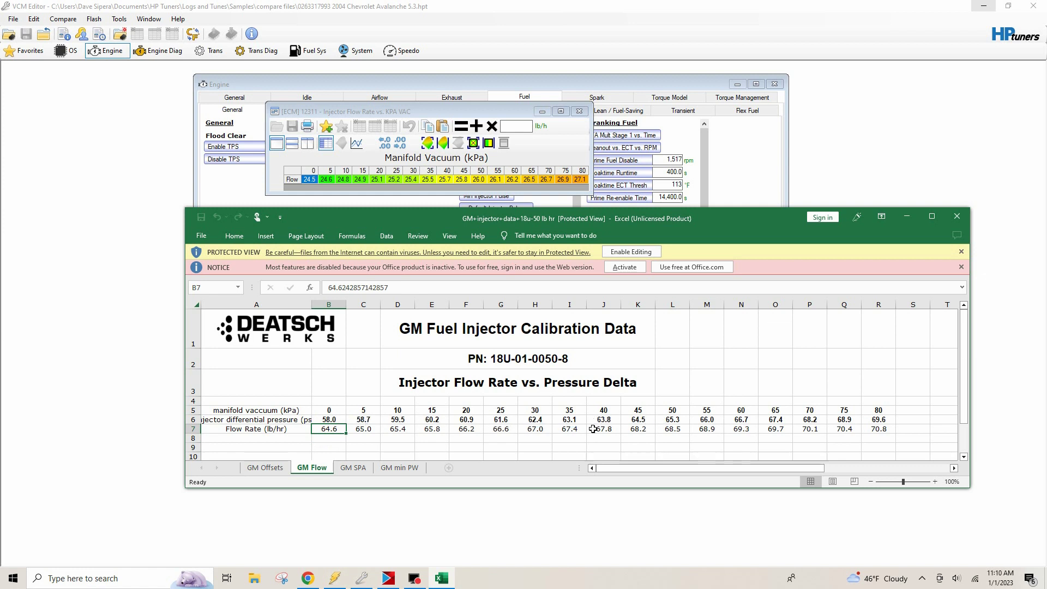
click(878, 419)
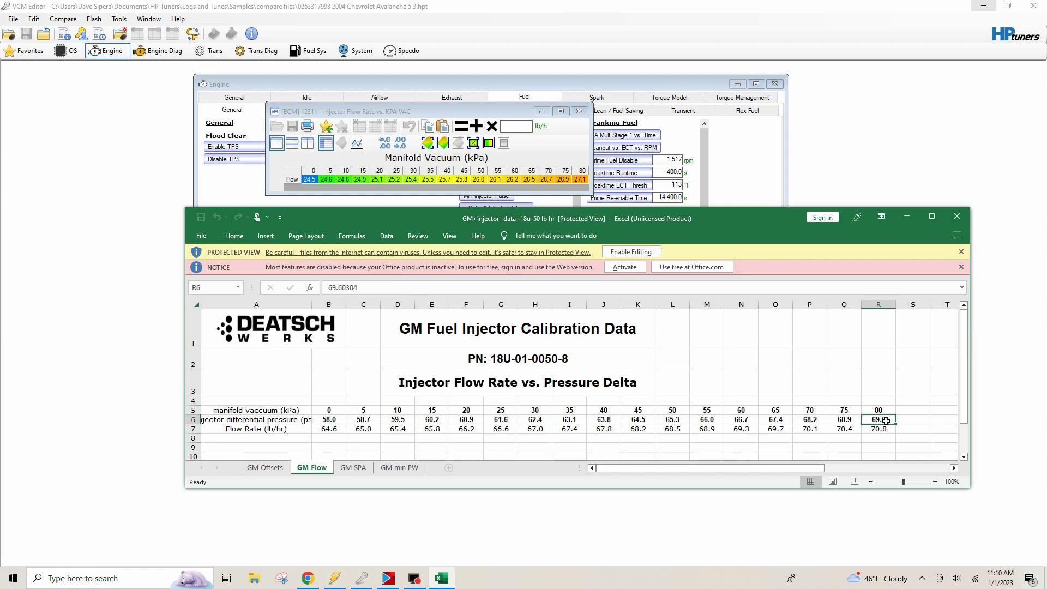
click(884, 430)
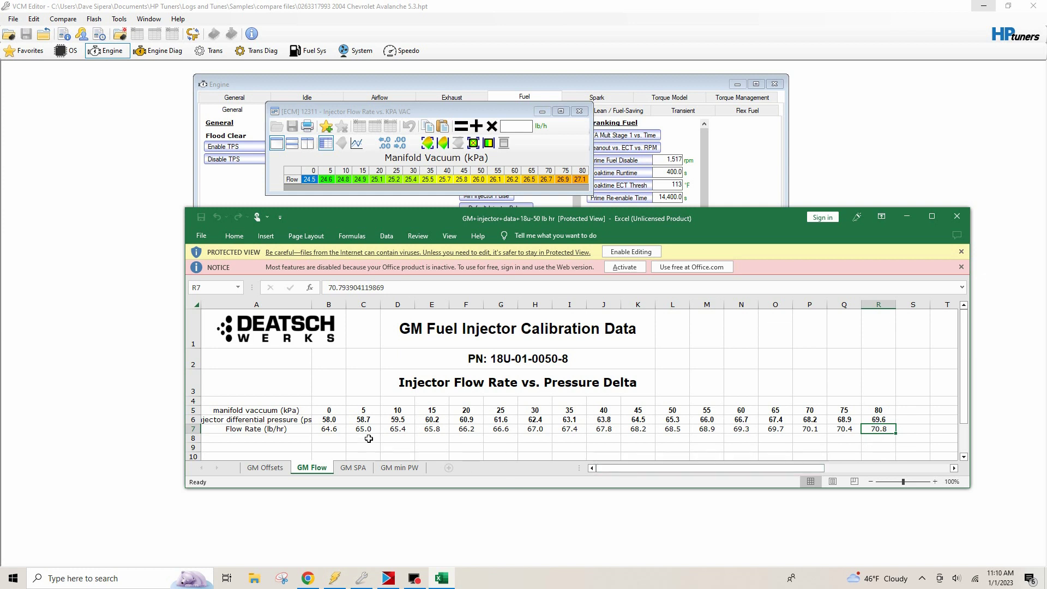
Step: Copy flow rates B7:R7 and paste them into the tune's Flow row
drag(325, 430, 870, 430)
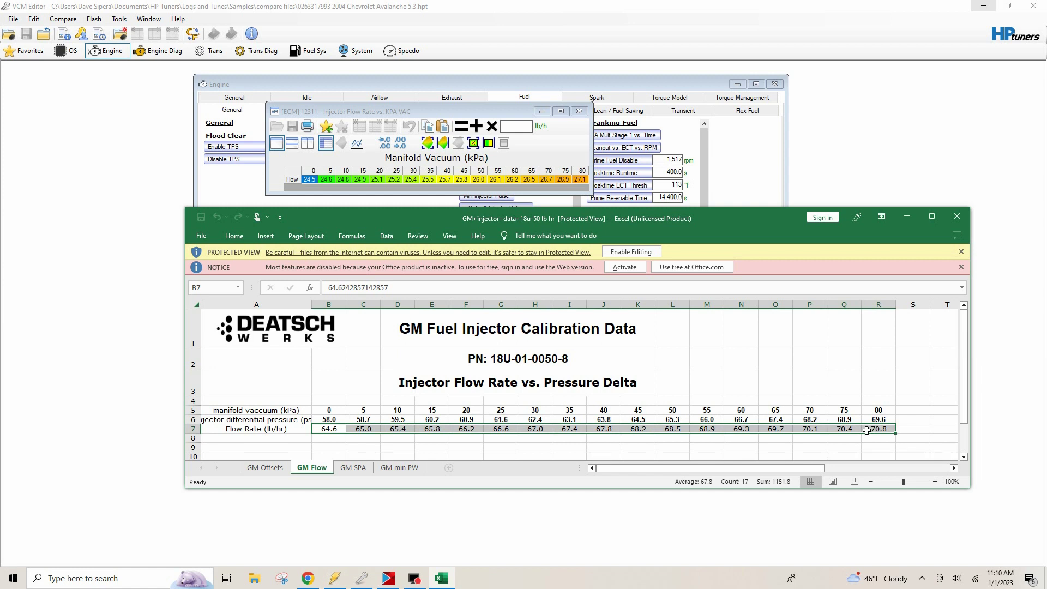
key(ctrl+c)
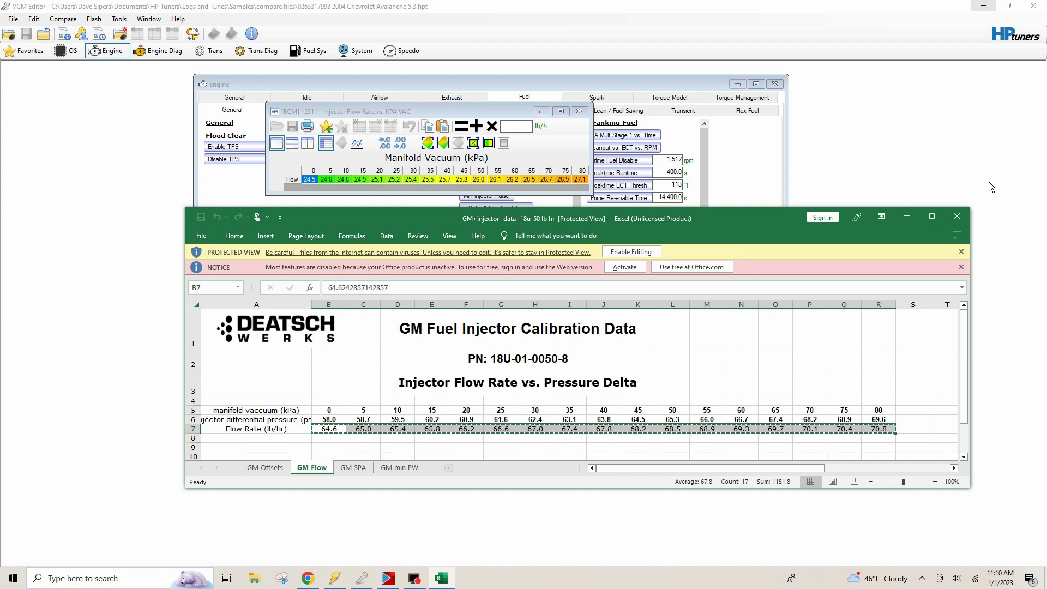
click(906, 217)
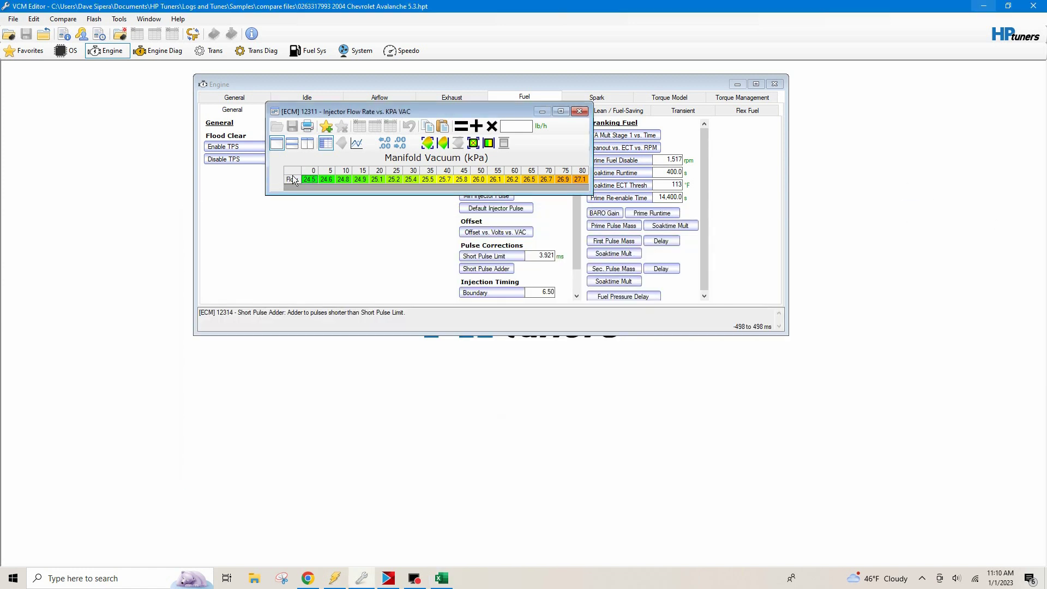
click(293, 179)
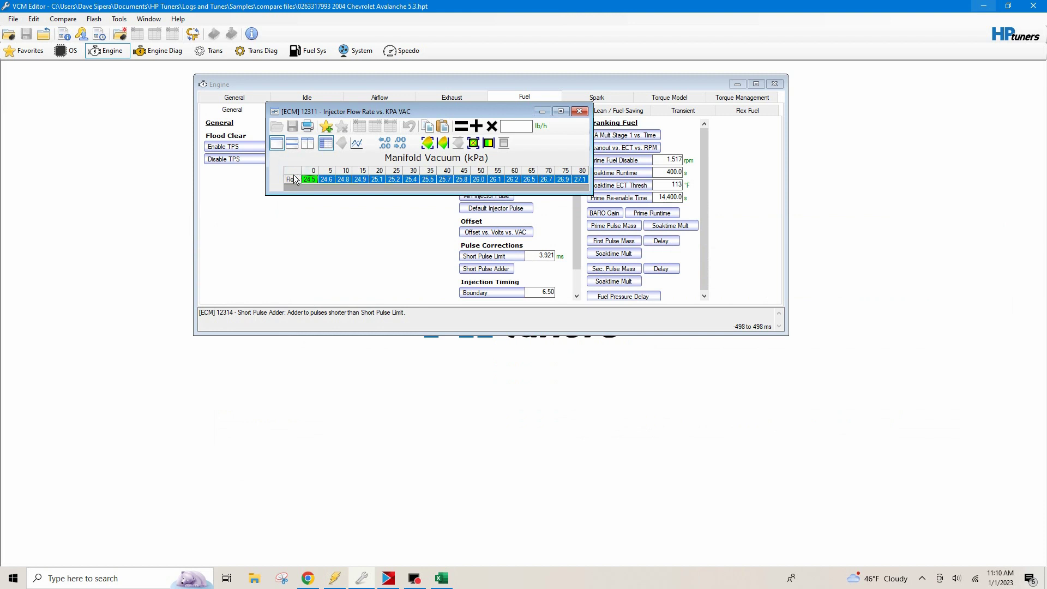
key(ctrl+v)
Step: Close the flow table, show the GM SPA sheet, and open the Short Pulse Adder table
click(579, 111)
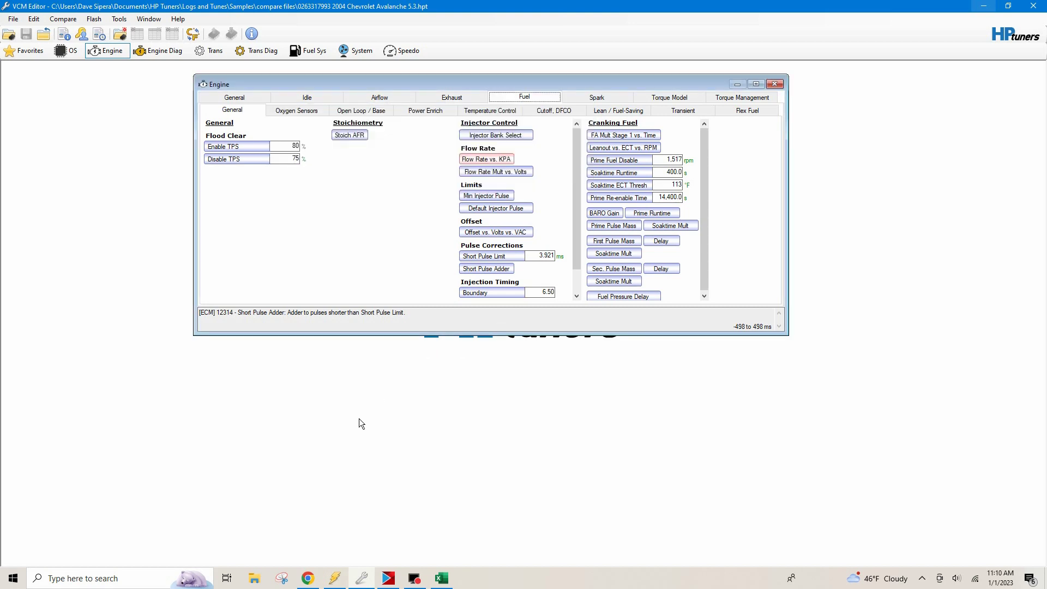
key(alt+Tab)
click(395, 435)
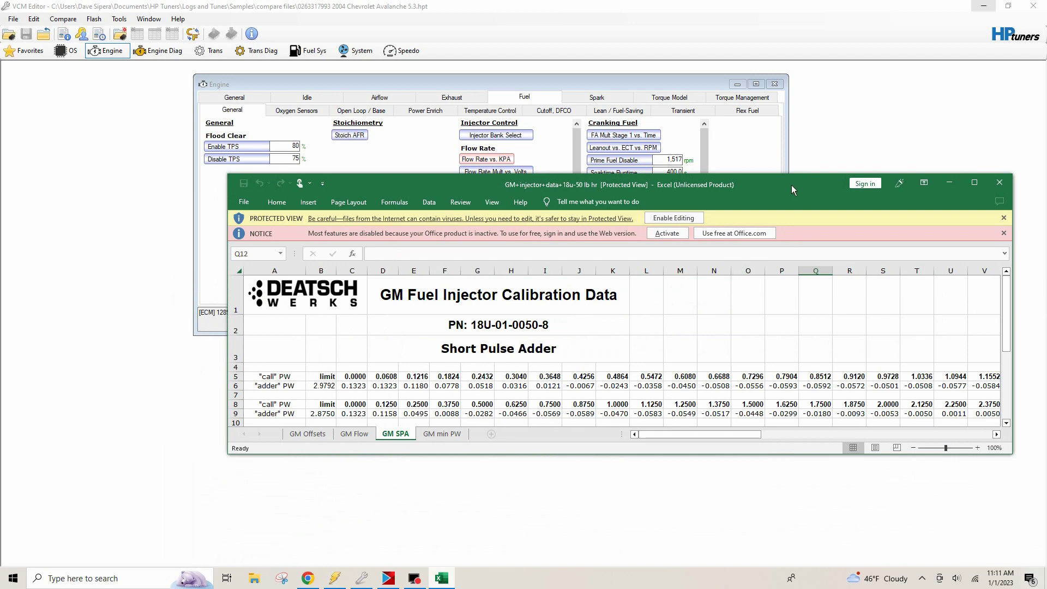
drag(790, 185, 796, 233)
drag(795, 334, 771, 310)
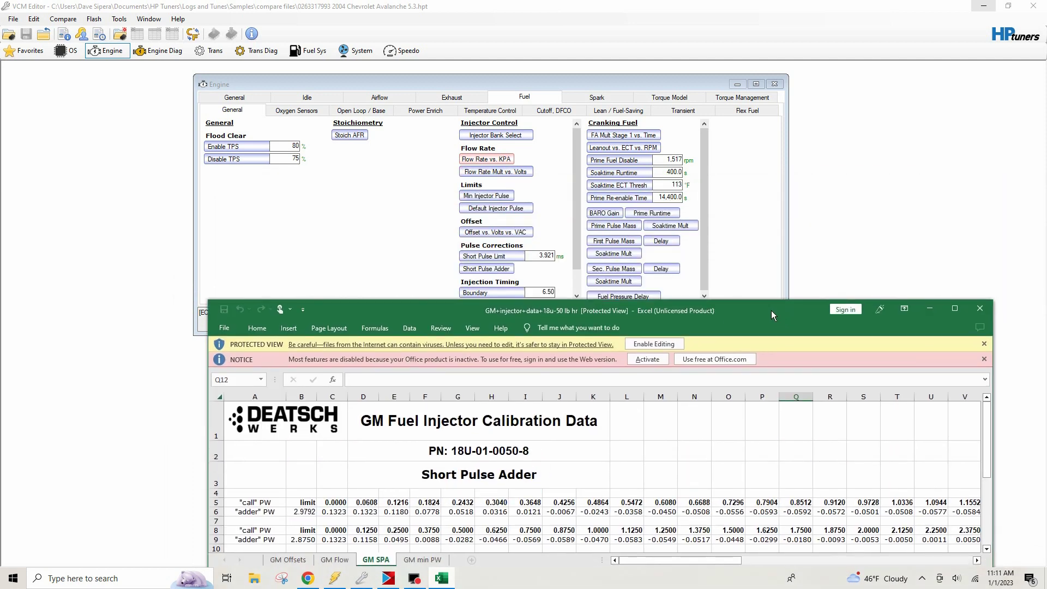
click(487, 269)
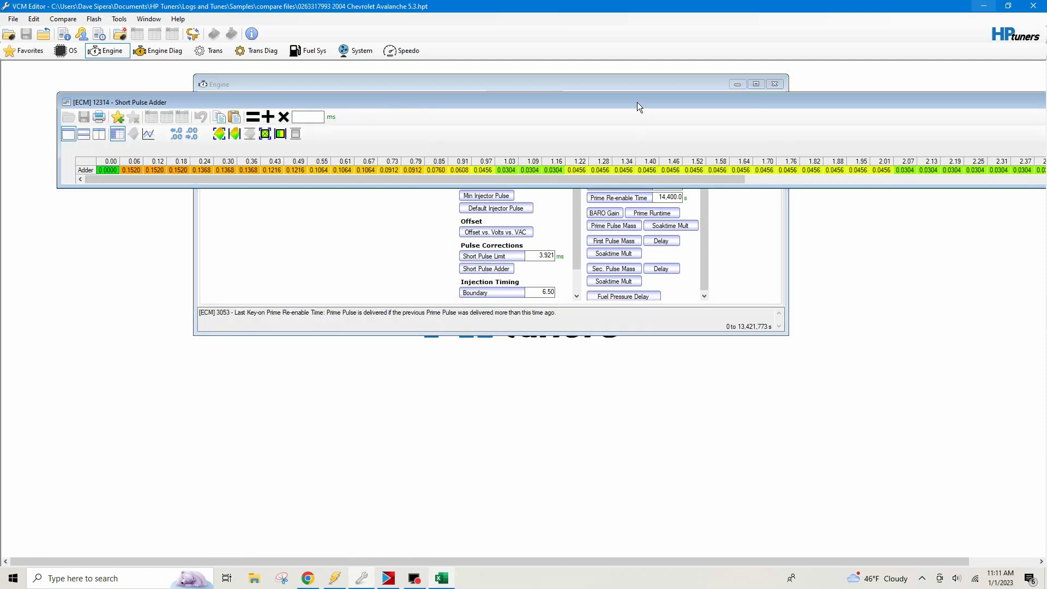
drag(628, 103, 599, 90)
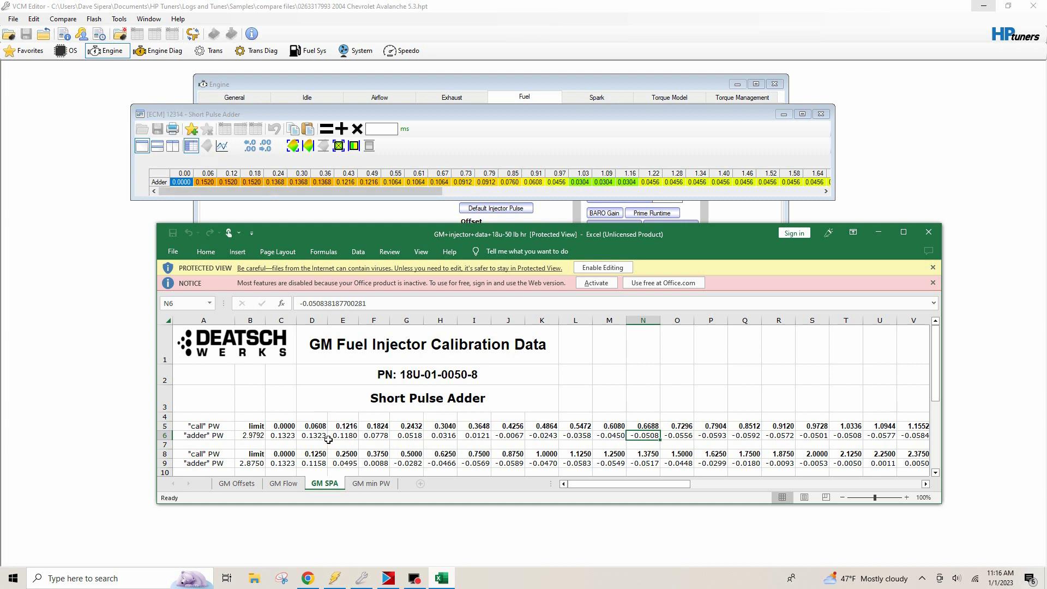
Step: Copy the adder values from C6 along row 6 and paste them into the Adder row
click(274, 435)
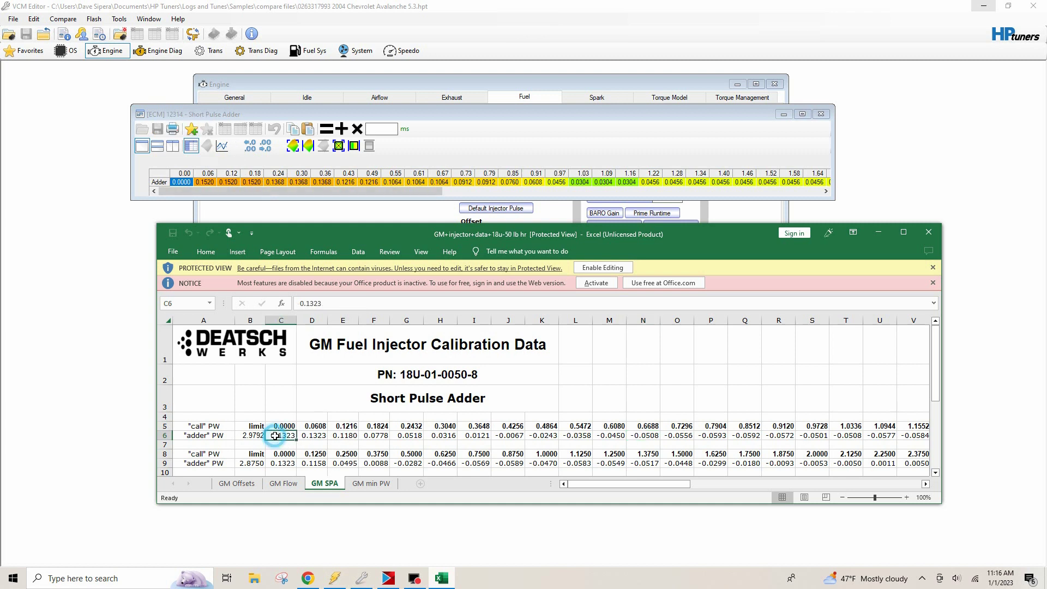
key(ctrl+Right)
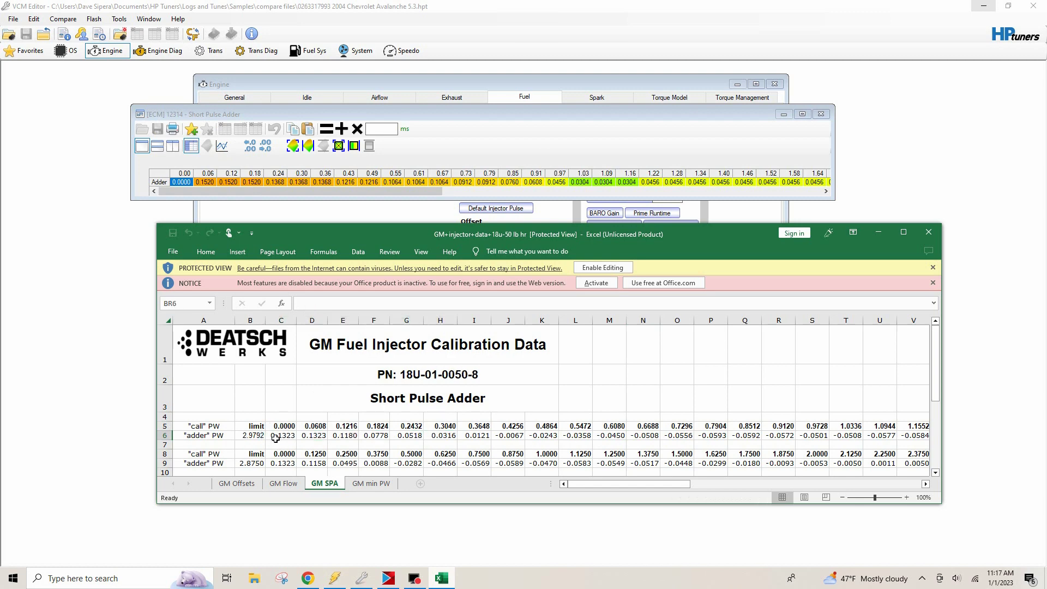
drag(274, 436, 877, 435)
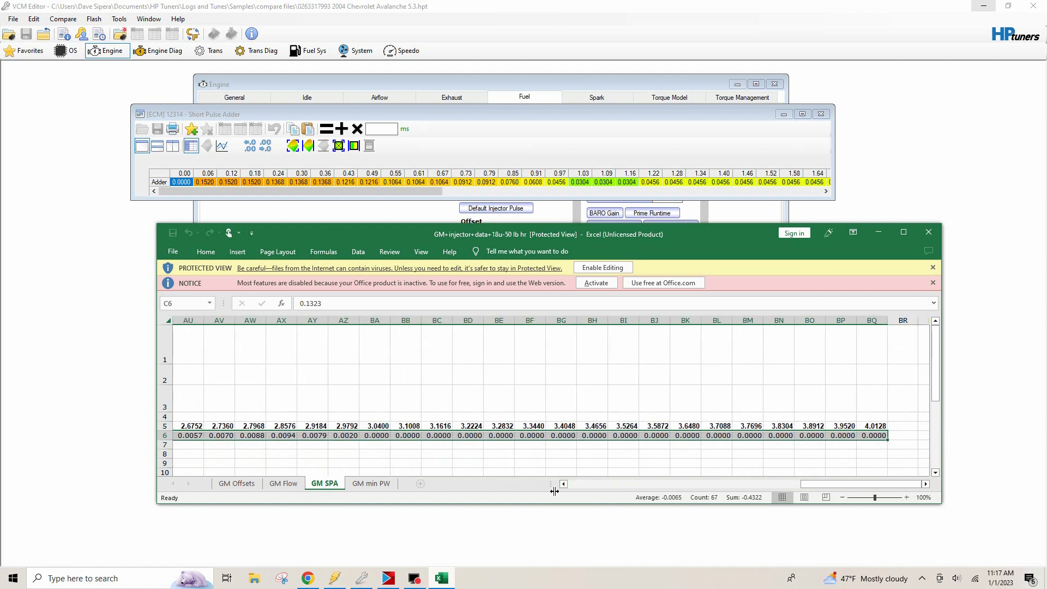
key(ctrl+c)
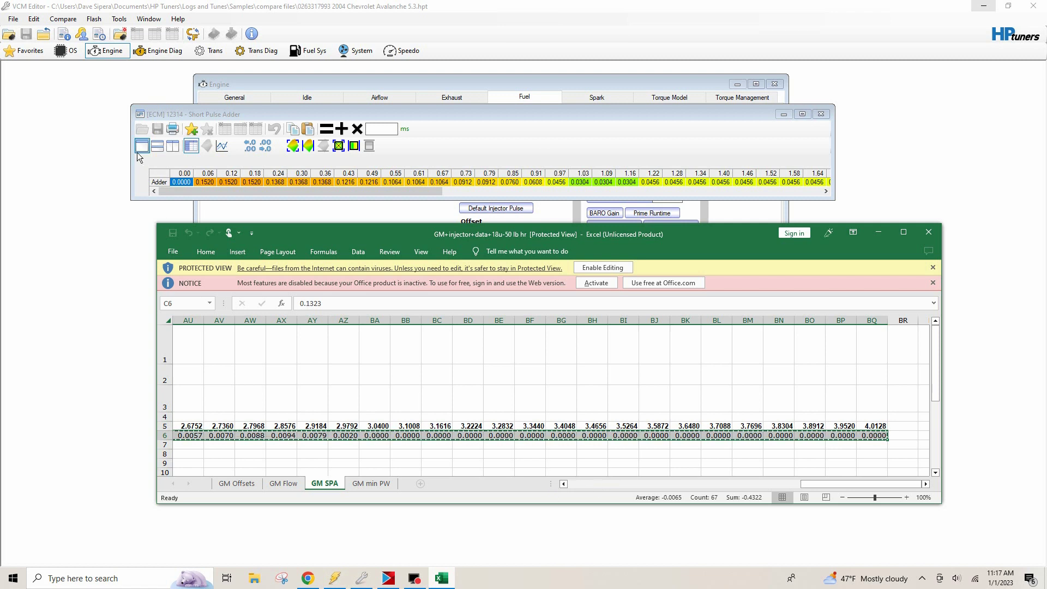
click(166, 177)
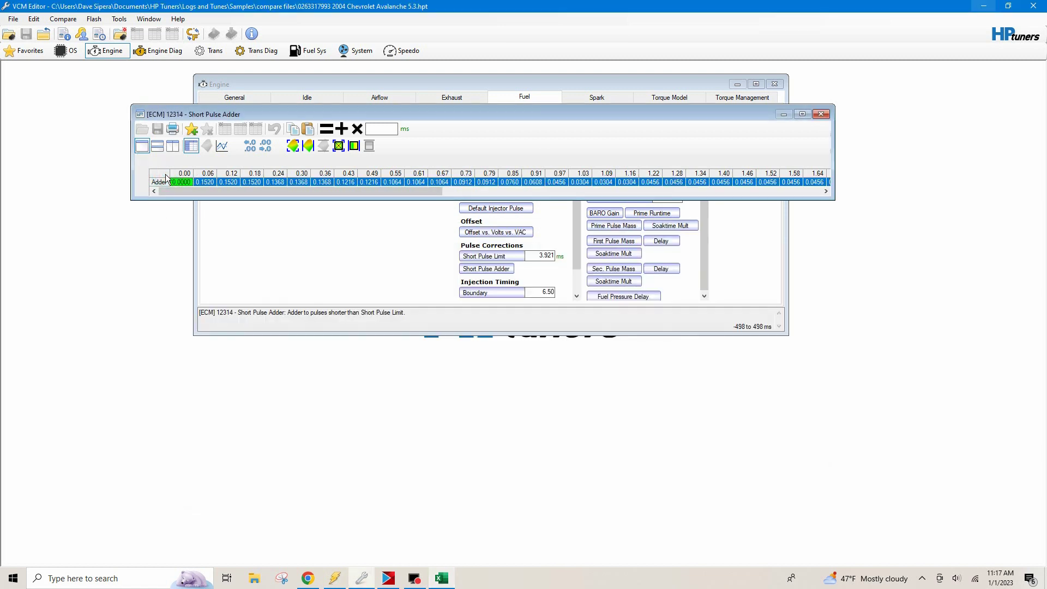
key(ctrl+v)
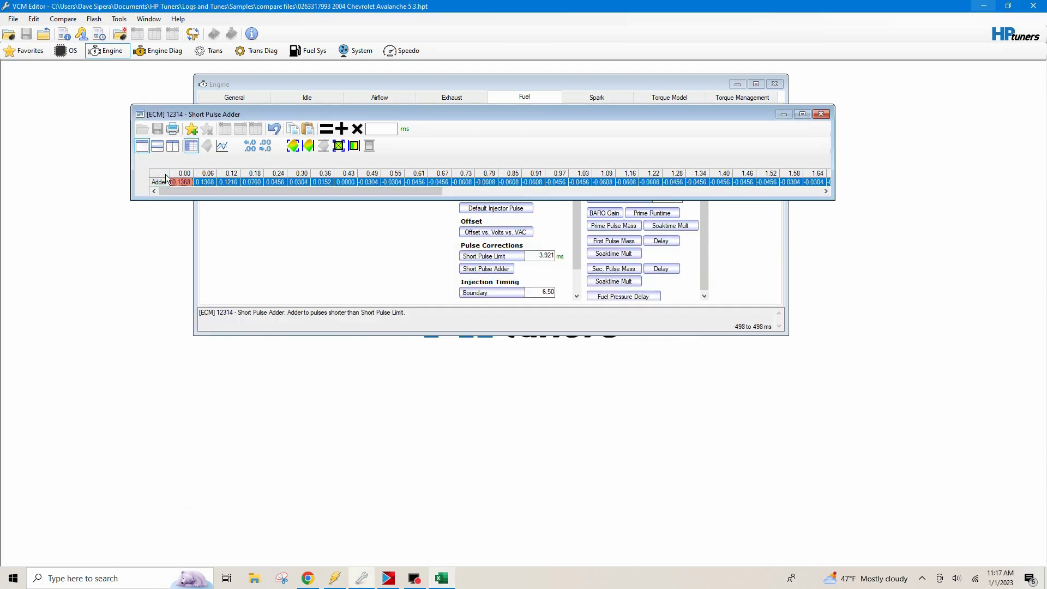
Step: Compare the pasted adder values against the spreadsheet, then return to the Engine fuel settings
drag(411, 191, 823, 192)
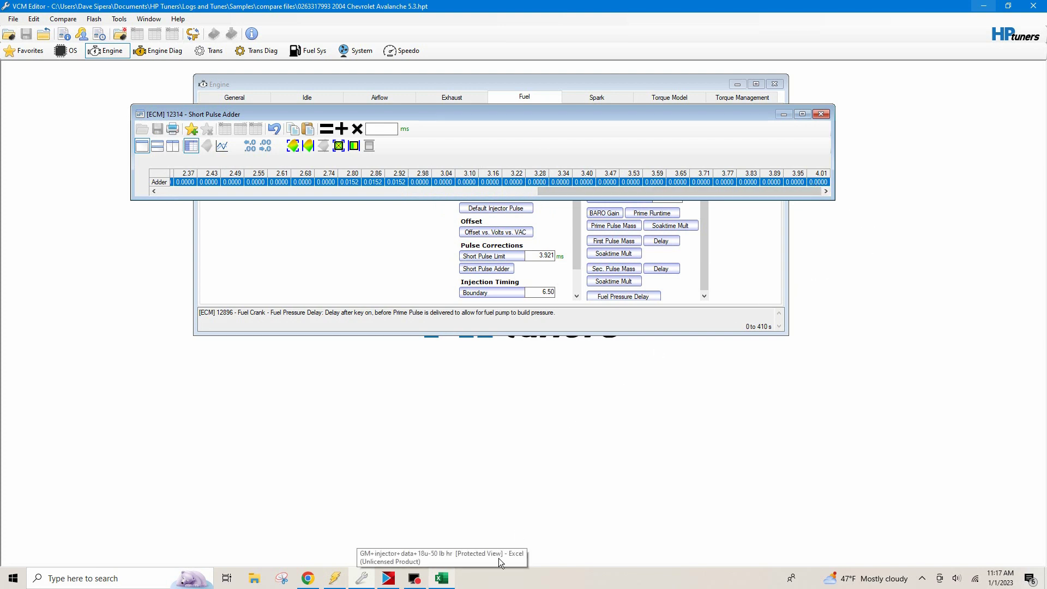
drag(753, 191, 303, 202)
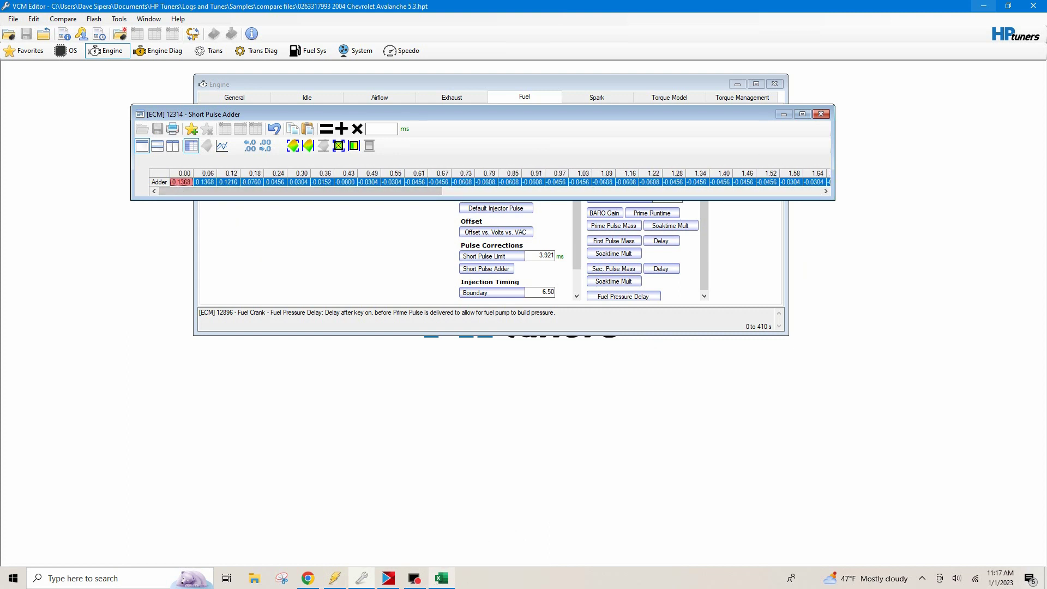
click(442, 579)
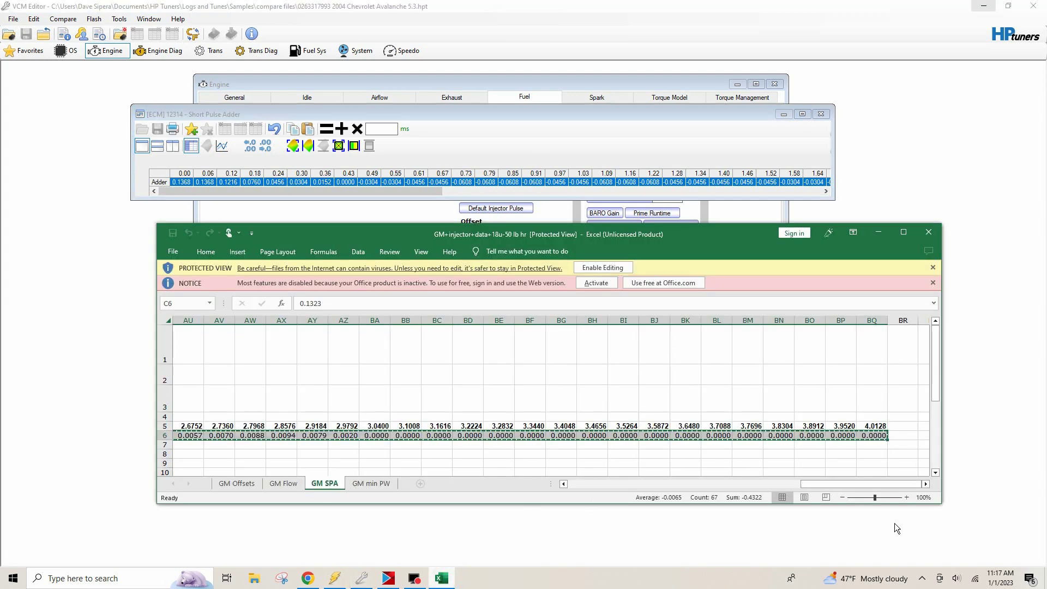
drag(873, 484, 627, 484)
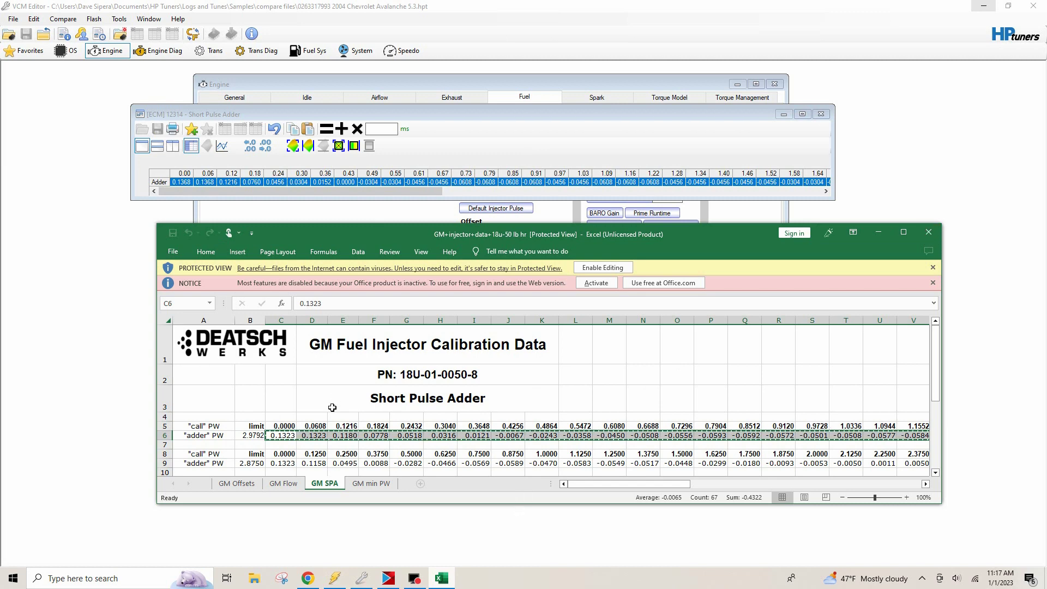
click(877, 240)
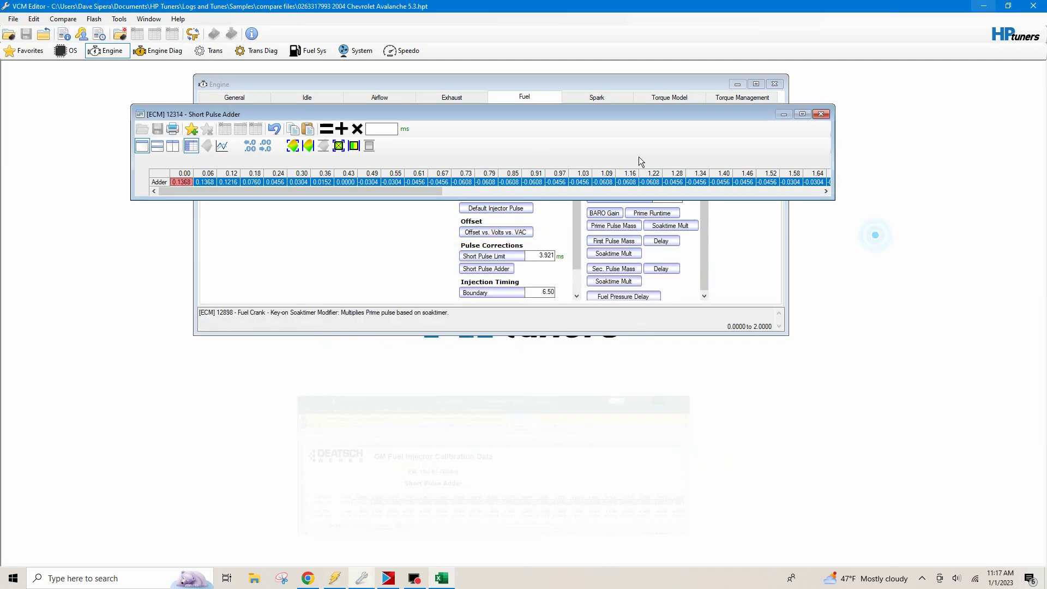
click(454, 211)
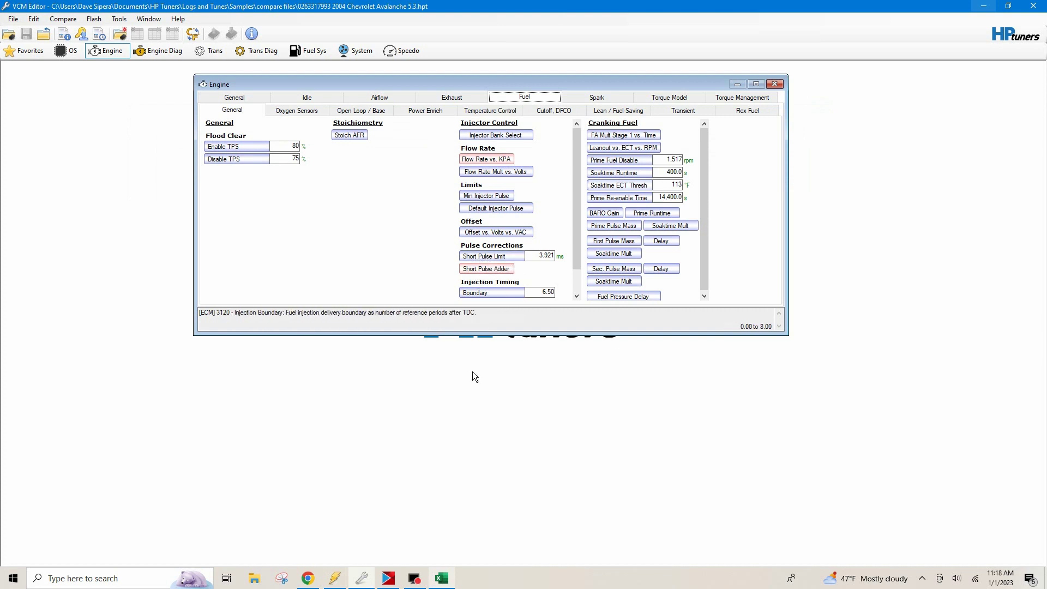
Step: Enter 2.875 ms from spreadsheet cell B9 as the Short Pulse Limit
click(443, 580)
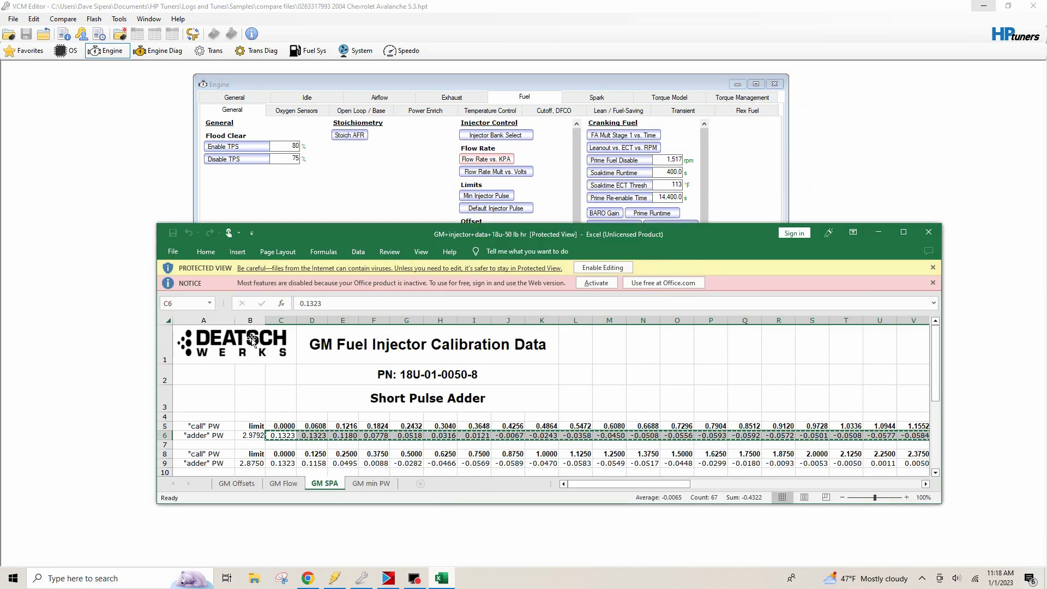
click(251, 465)
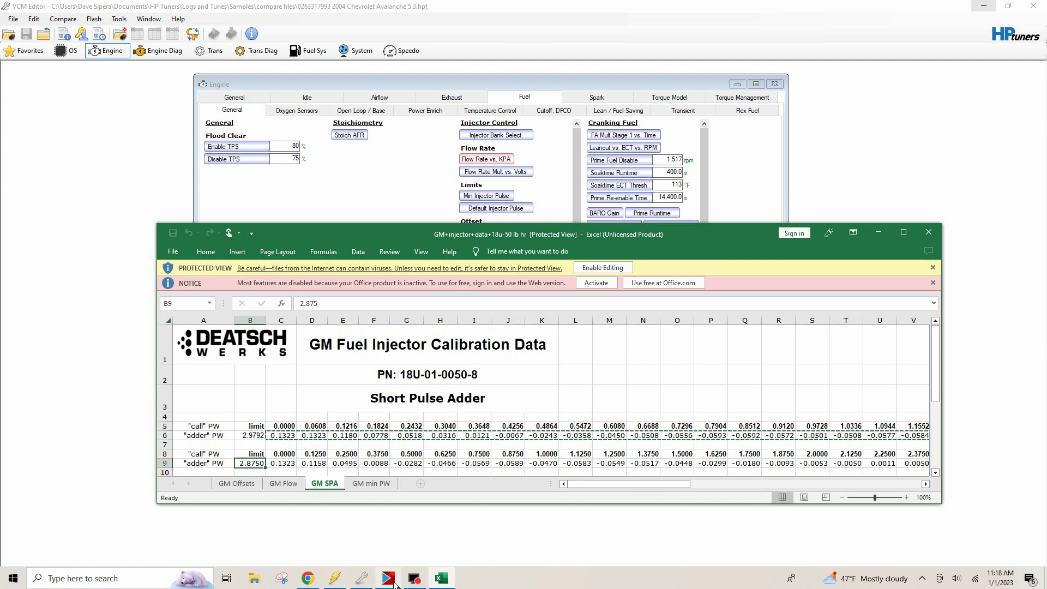
click(878, 232)
text(2.875)
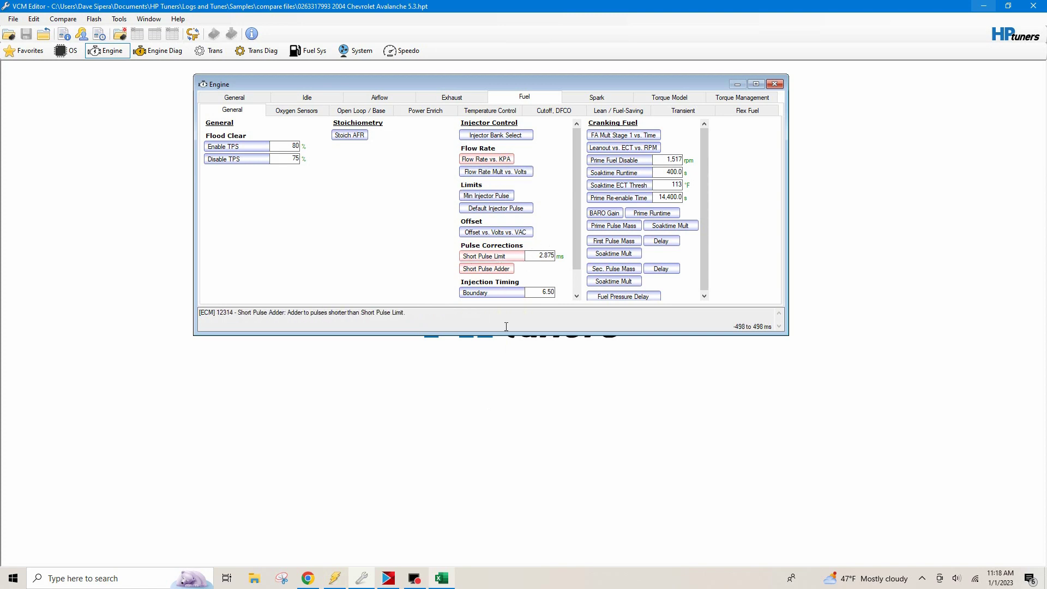
click(442, 578)
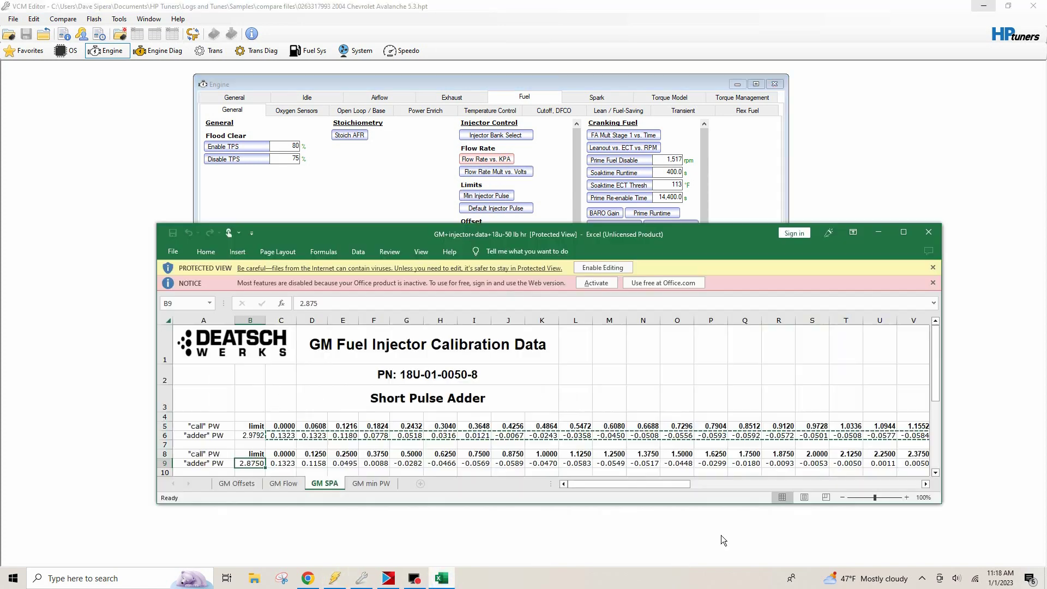
Step: Review the 35–75 kPa flow rates on GM Flow, then show the GM Offsets sheet's offset table
drag(685, 238, 735, 188)
click(327, 434)
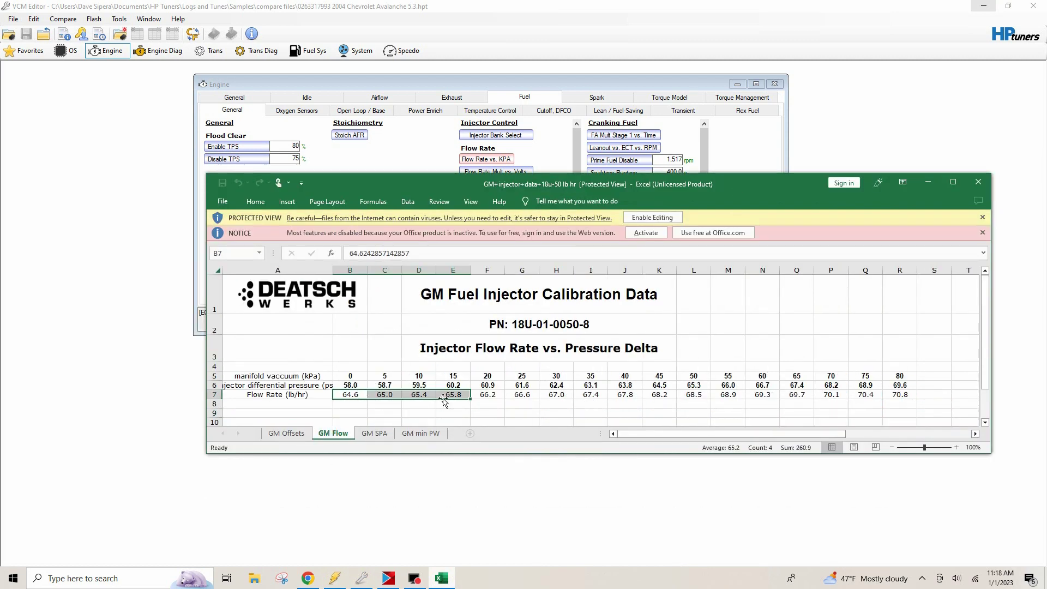
drag(591, 394, 865, 395)
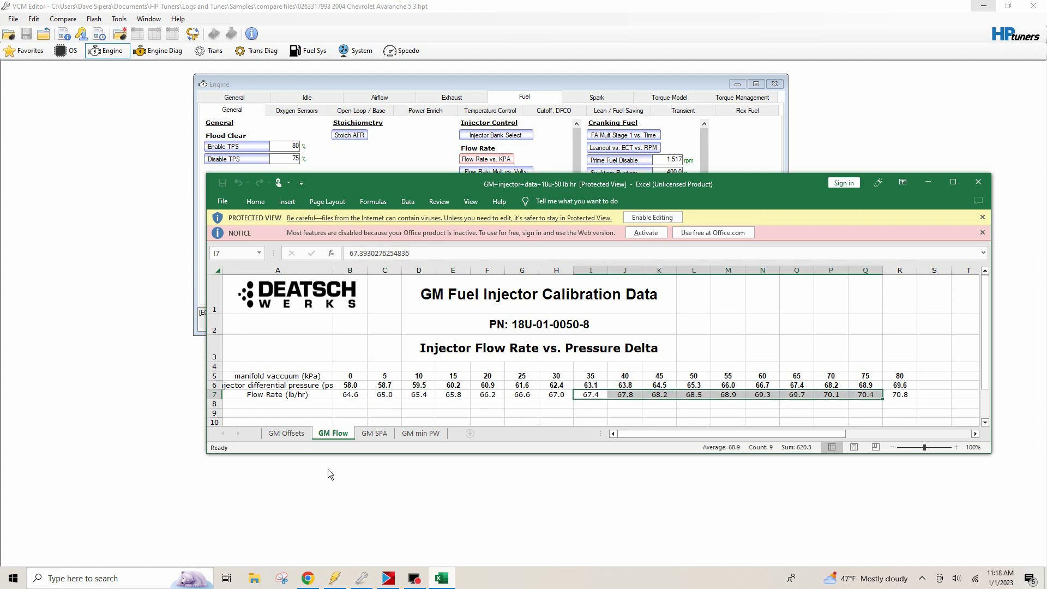
click(287, 433)
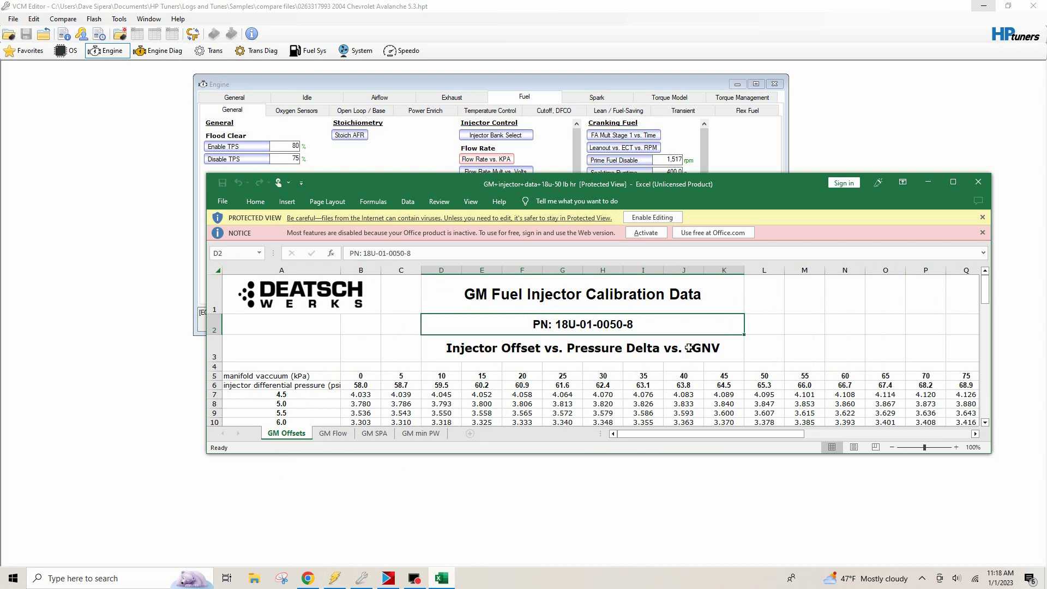
drag(787, 178, 667, 92)
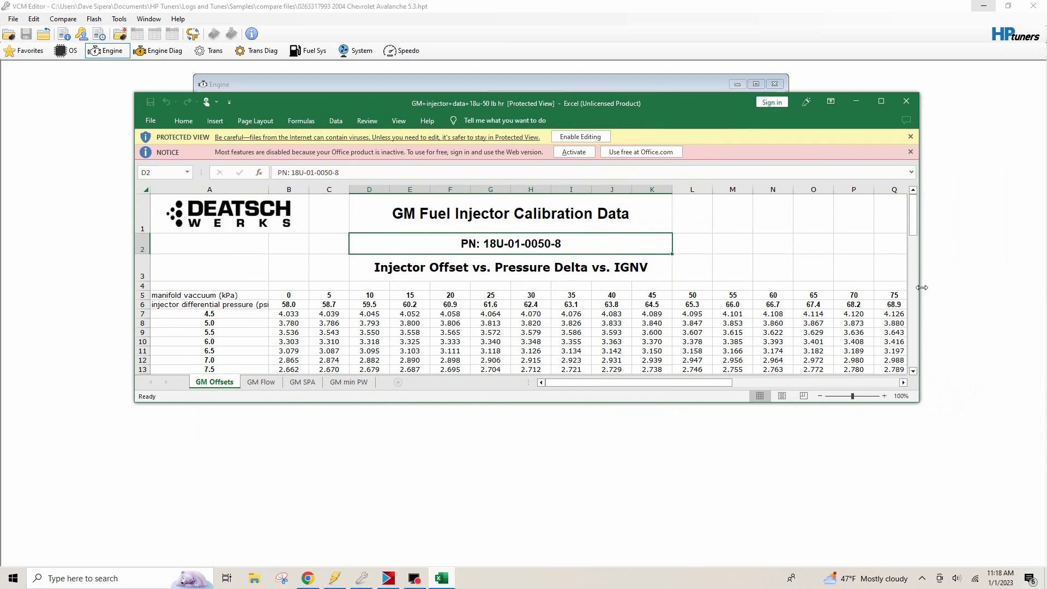
drag(914, 232, 914, 233)
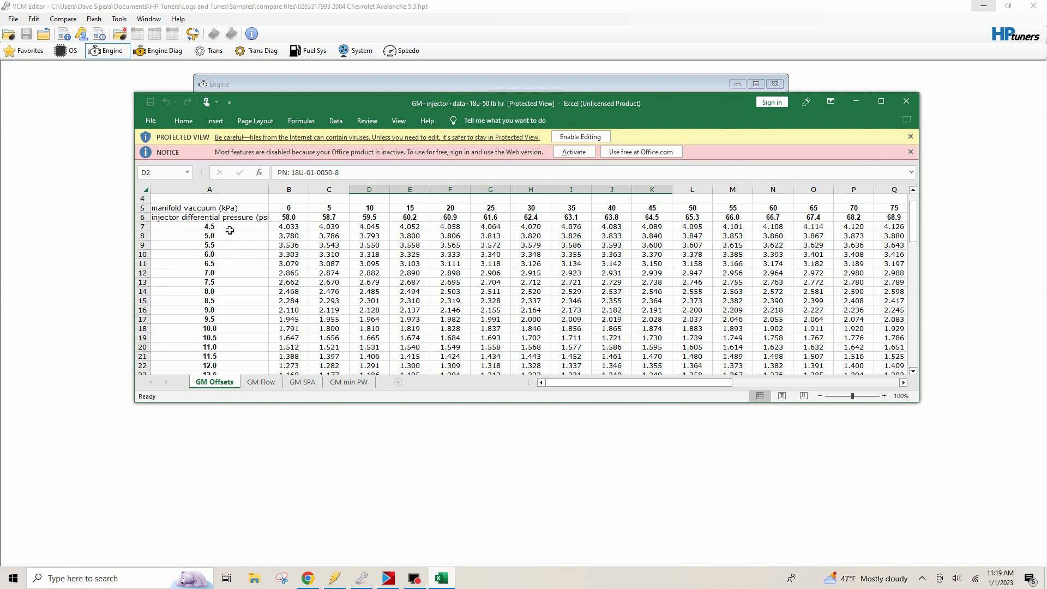
Step: Check the upper offset table's 4.5 V row, 58.0 pressure row, and 0–80 kPa vacuum headings
click(227, 228)
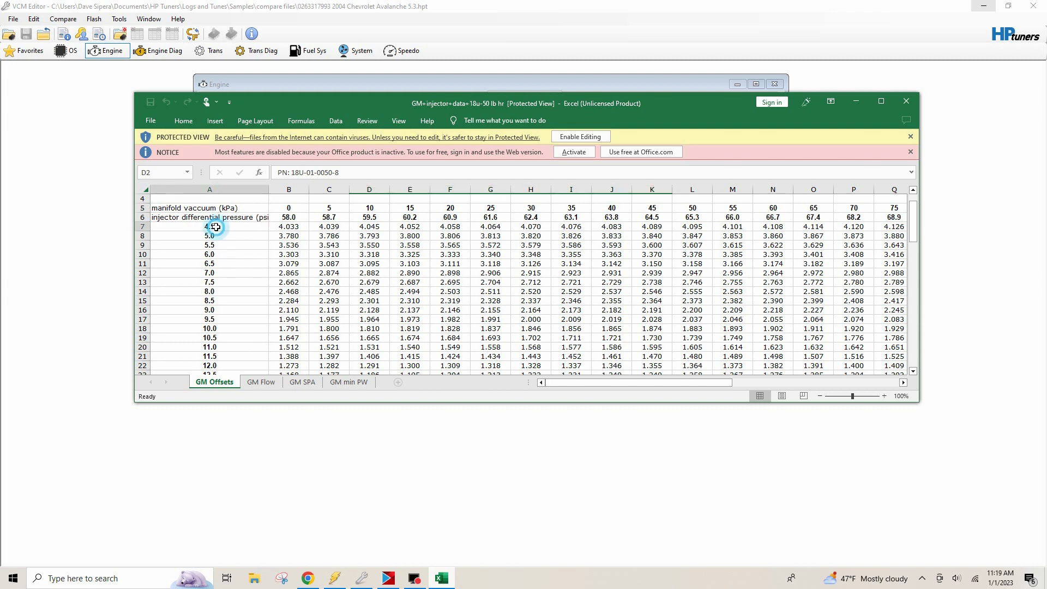
click(295, 217)
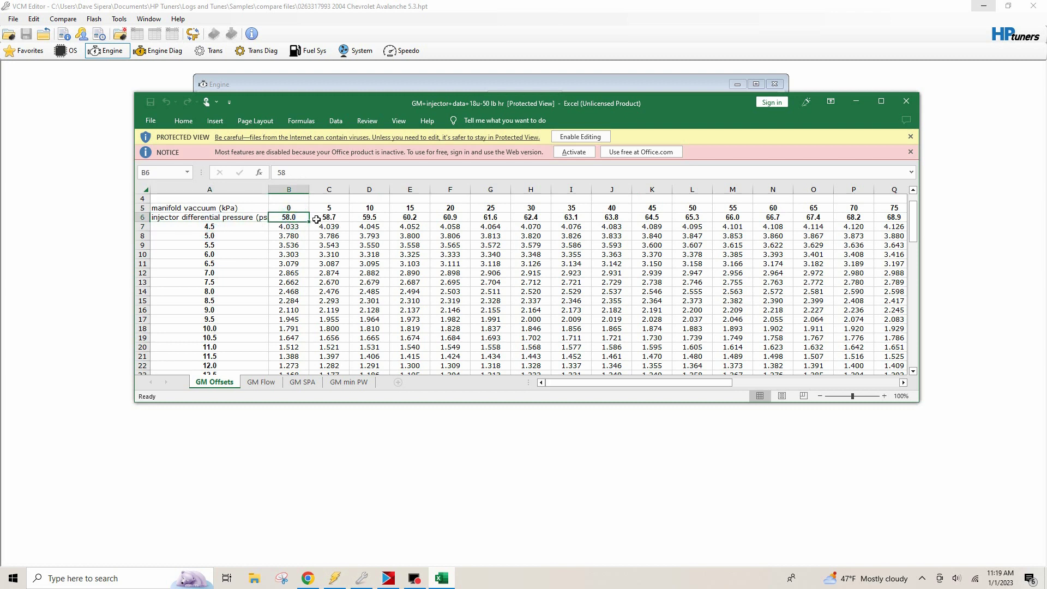
drag(316, 219, 891, 219)
drag(728, 388, 770, 386)
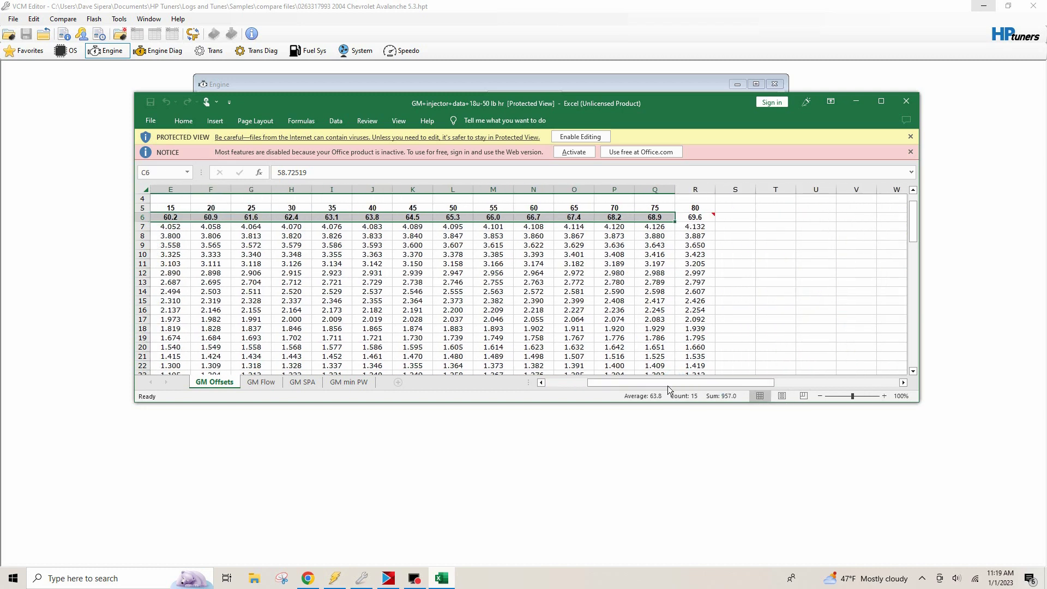
drag(667, 385, 577, 381)
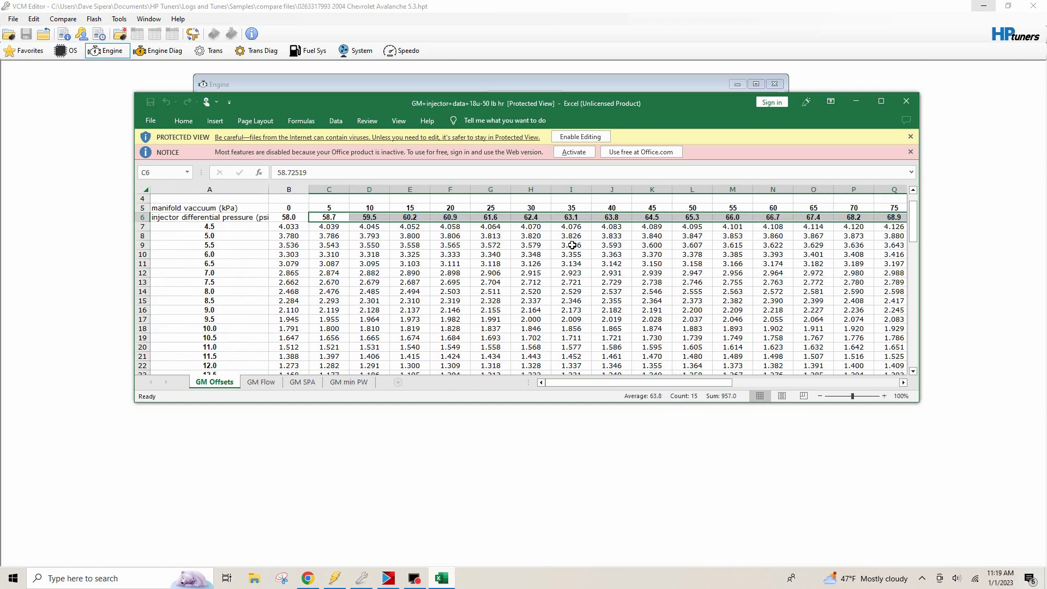
click(581, 209)
click(294, 208)
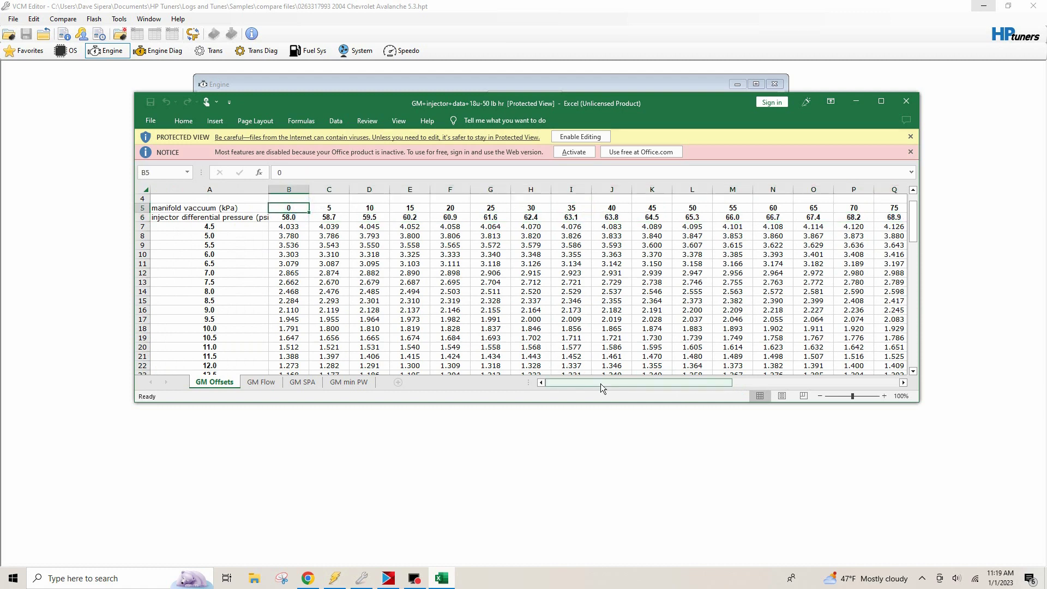
scroll(602, 386, right, 5)
click(217, 209)
drag(728, 383, 561, 383)
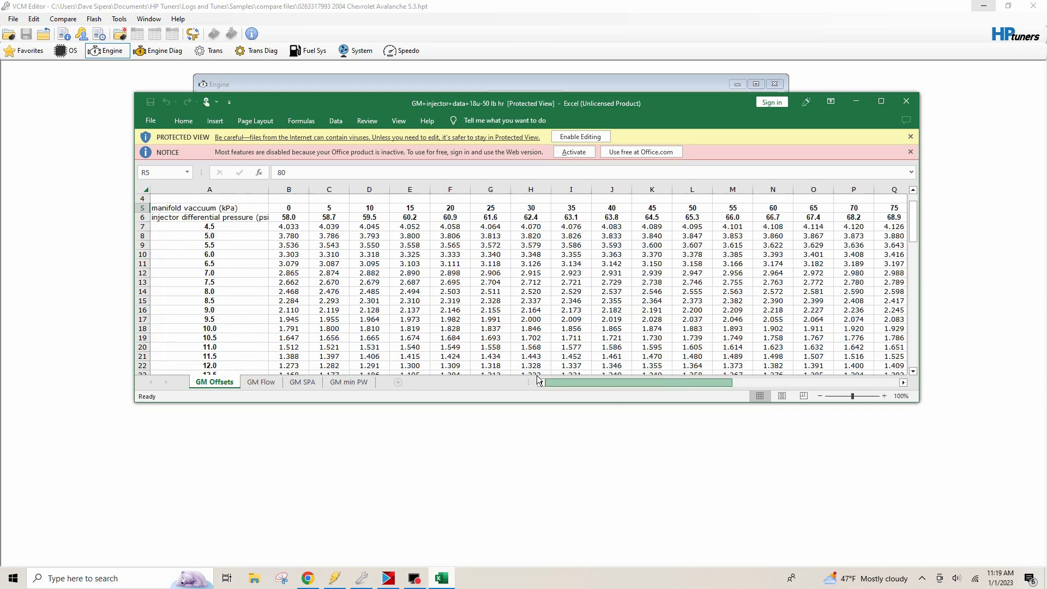
click(221, 228)
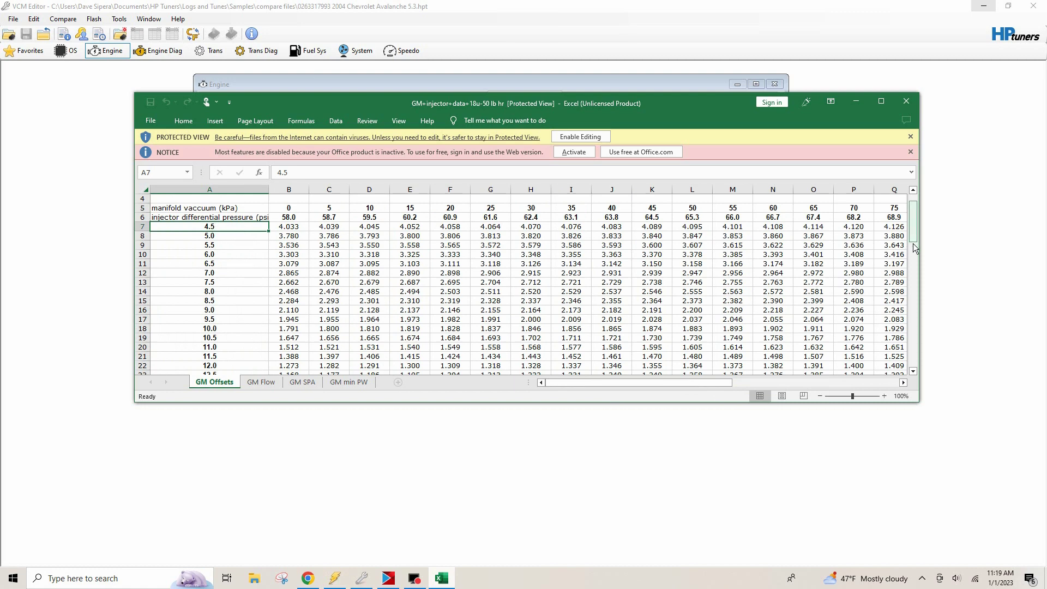
Step: Check the last voltage row (20.5) and the lower table's pressure headings starting at 18.6
drag(914, 246, 913, 299)
click(225, 304)
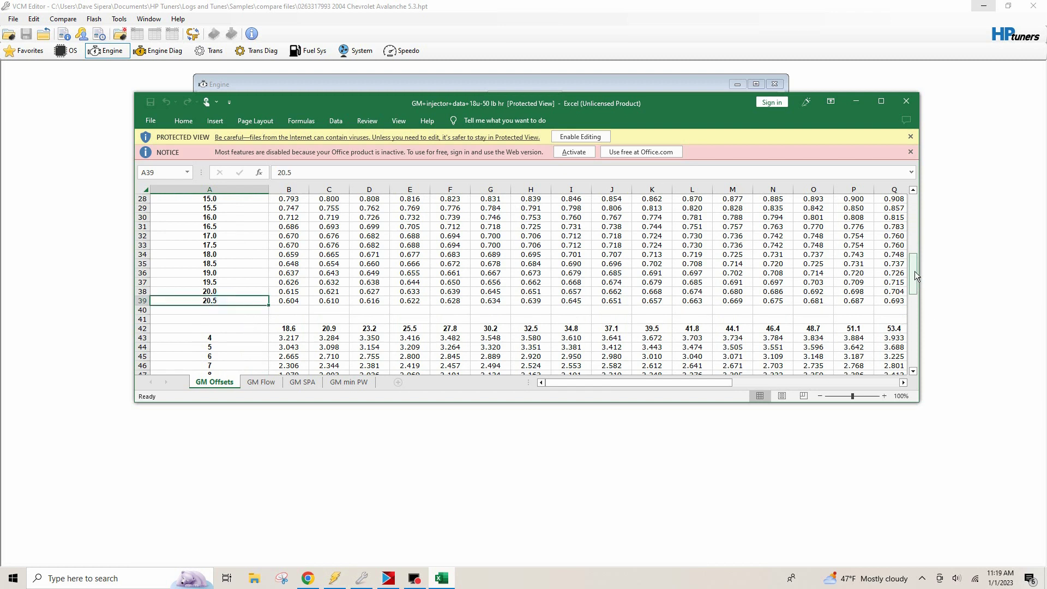
drag(914, 268, 924, 352)
click(289, 208)
scroll(594, 287, up, 19)
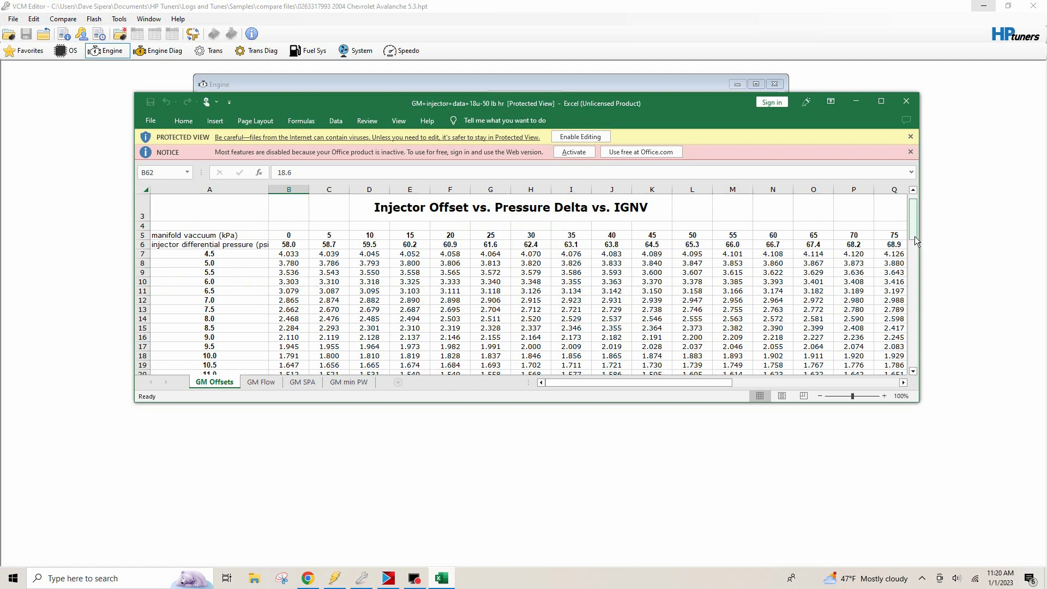
drag(914, 237, 917, 312)
click(730, 252)
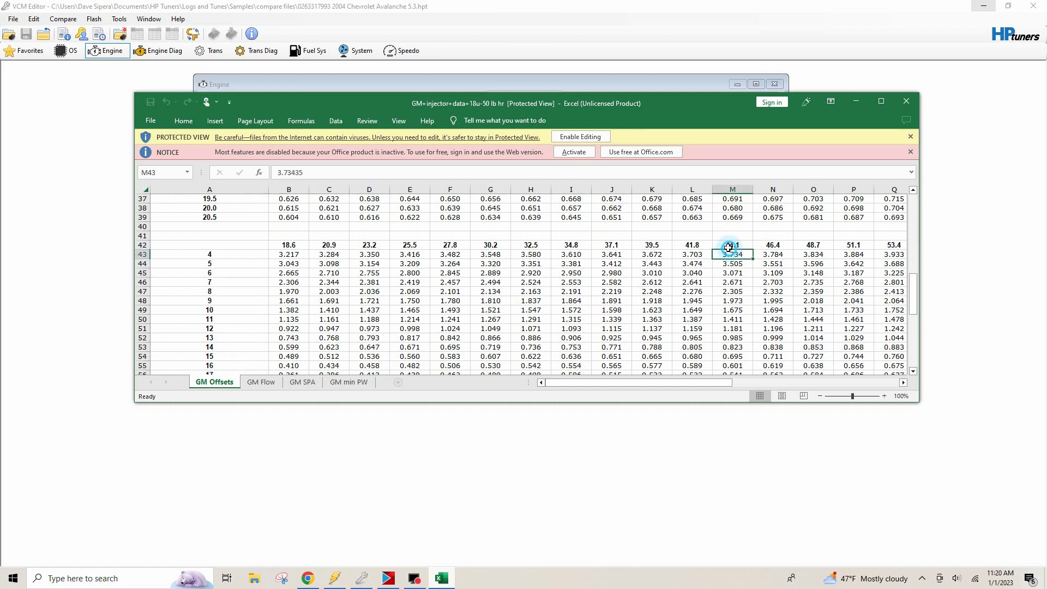
click(296, 244)
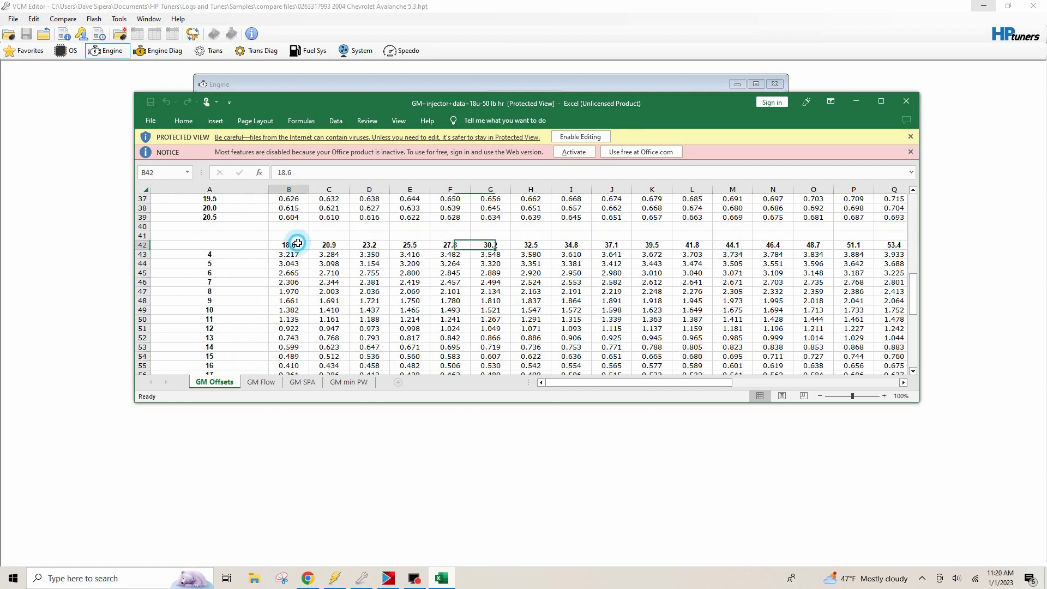
drag(913, 288, 914, 262)
Step: Open the Injector Offset vs. Battery Voltage vs. KPA VAC table and reposition its window
click(855, 102)
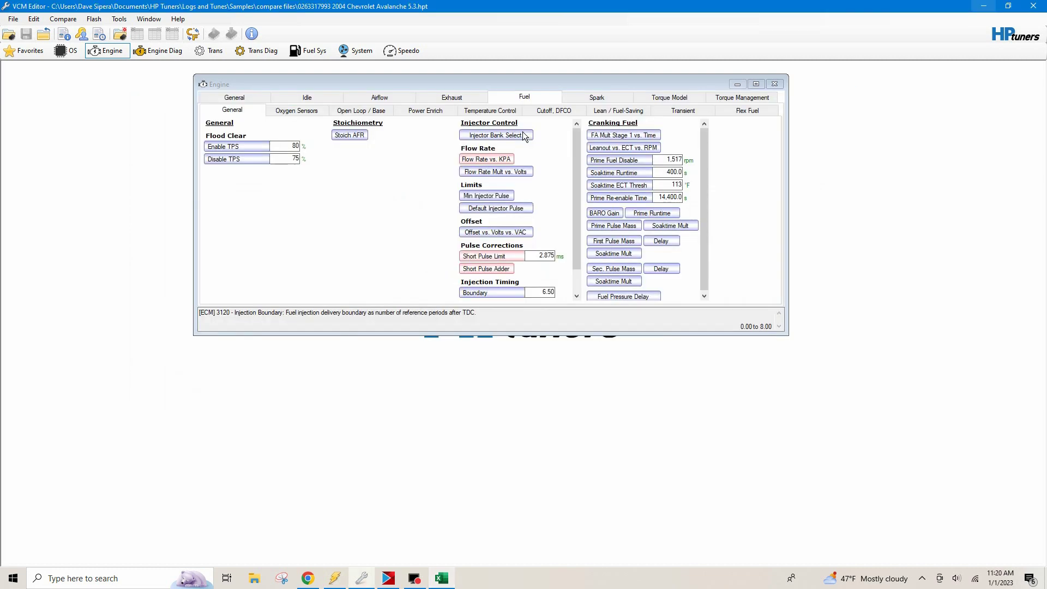
click(493, 231)
drag(804, 99, 583, 93)
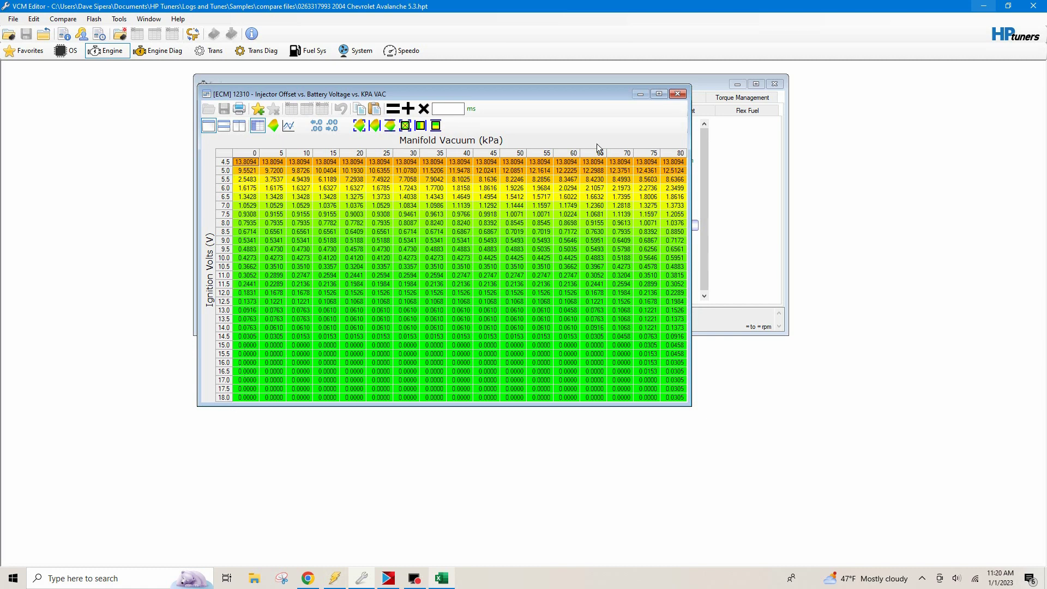
drag(569, 97, 769, 129)
Step: Copy the GM Offsets block B7:R34 covering 4.5–18.0 V across 0–80 kPa
click(442, 577)
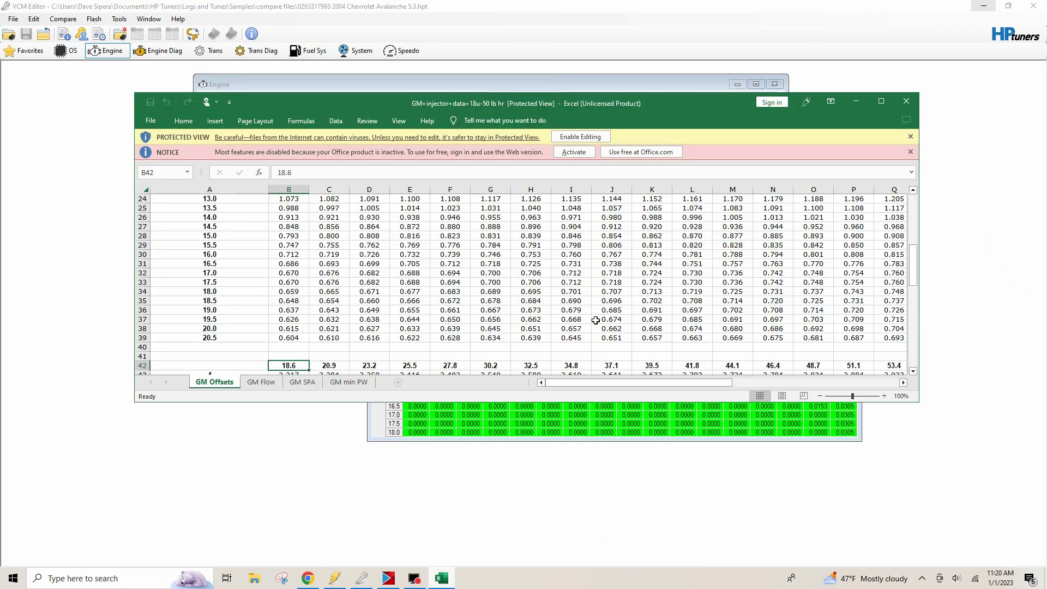
scroll(491, 272, up, 8)
drag(289, 321, 829, 347)
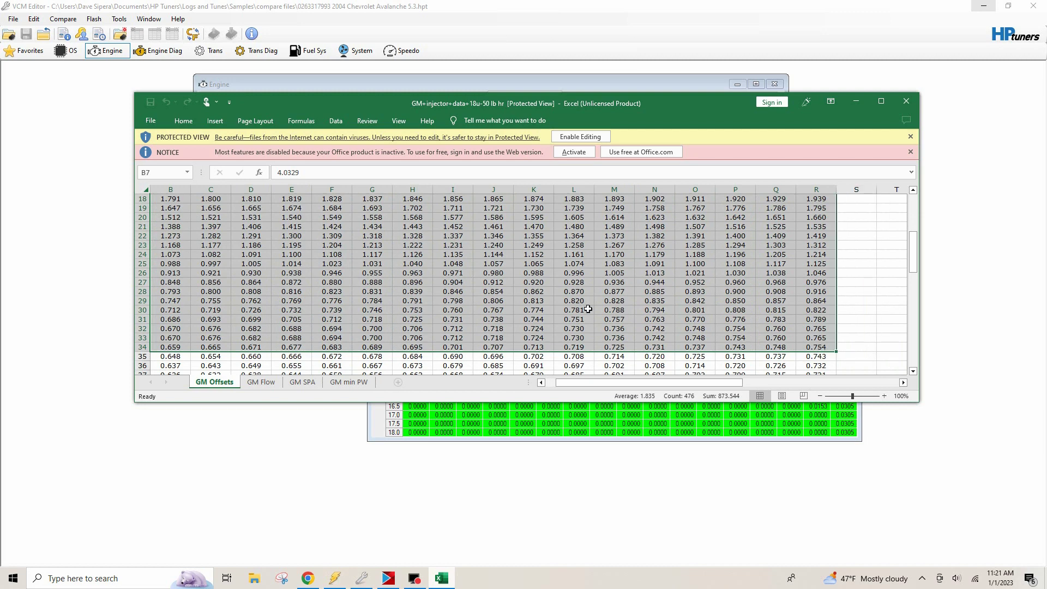
key(ctrl+c)
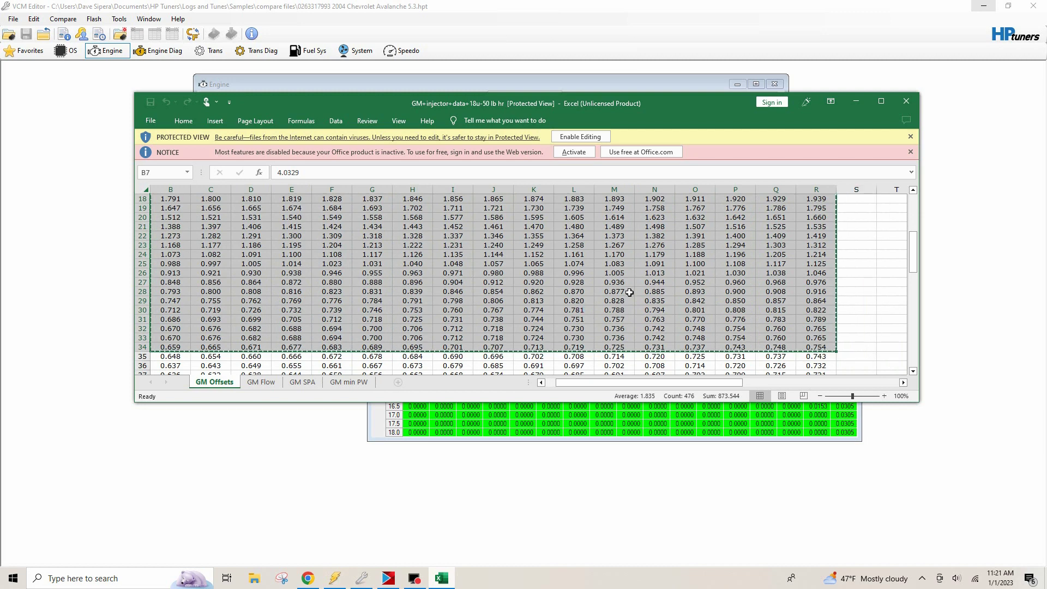
Step: Paste the copied GM Offsets block over every cell of the injector offset table
click(907, 99)
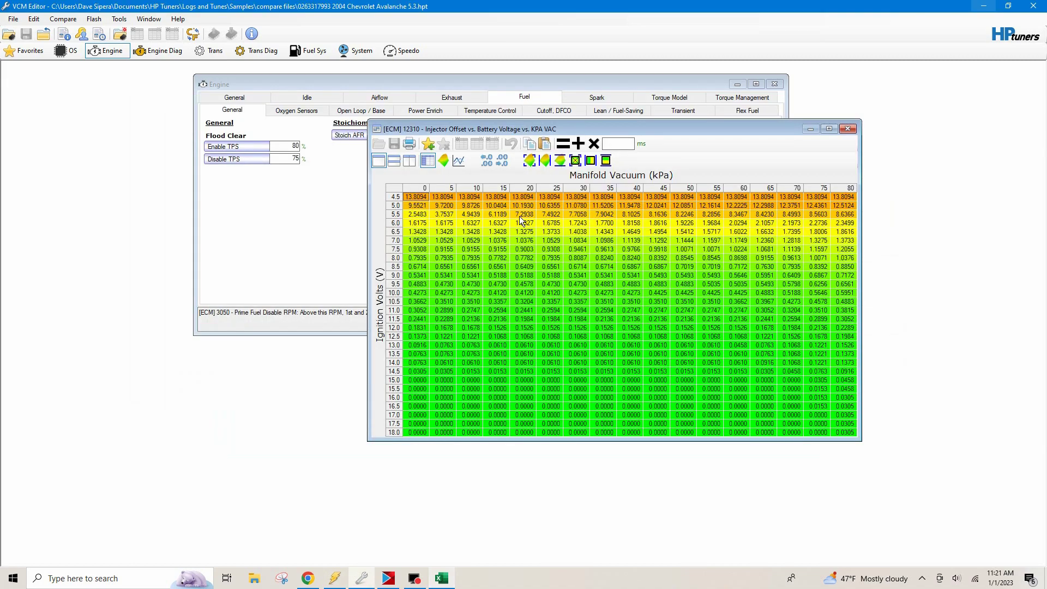
click(392, 191)
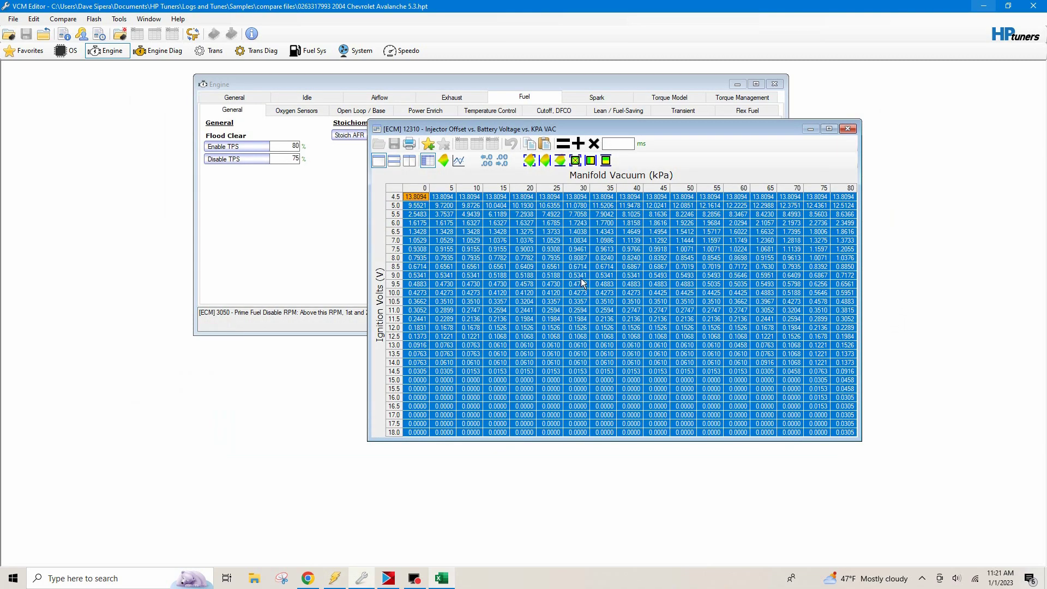
key(ctrl+v)
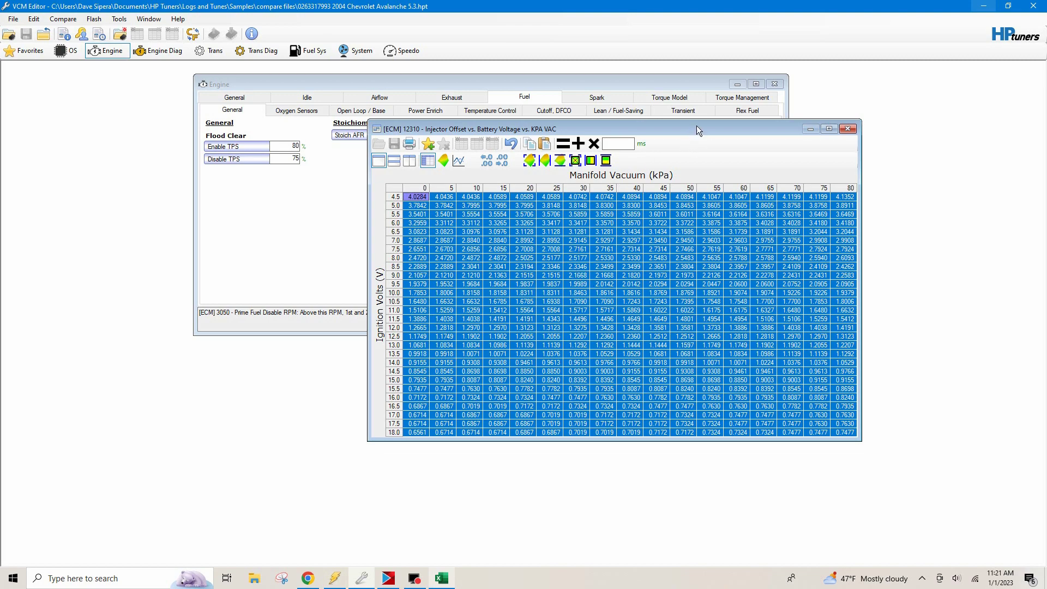
drag(696, 126, 555, 166)
Step: Close the injector offset table and show Excel's GM min PW sheet (0.725 ms) beside the fuel settings
click(737, 164)
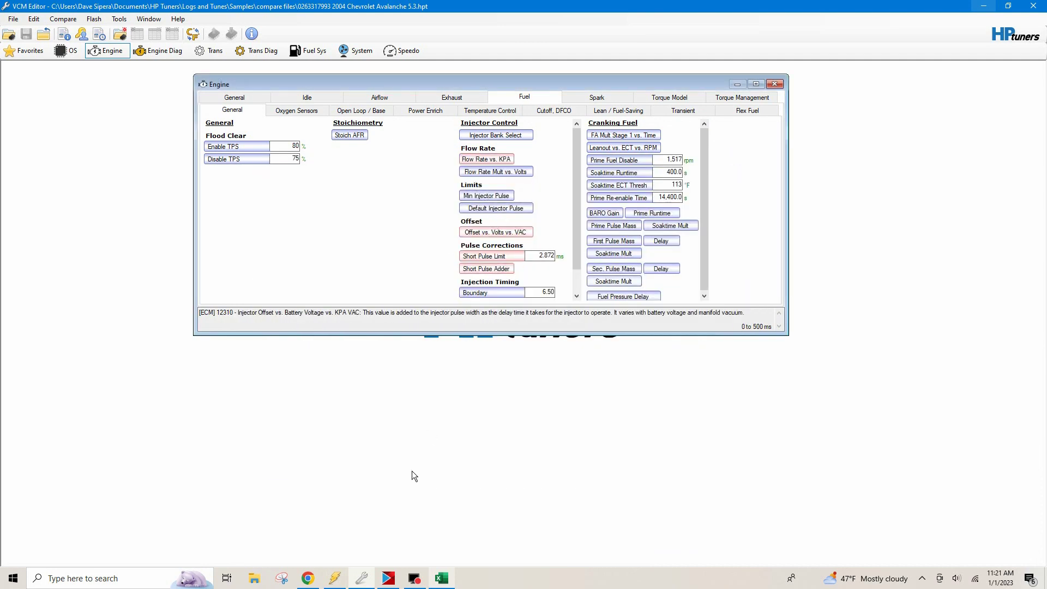
click(442, 578)
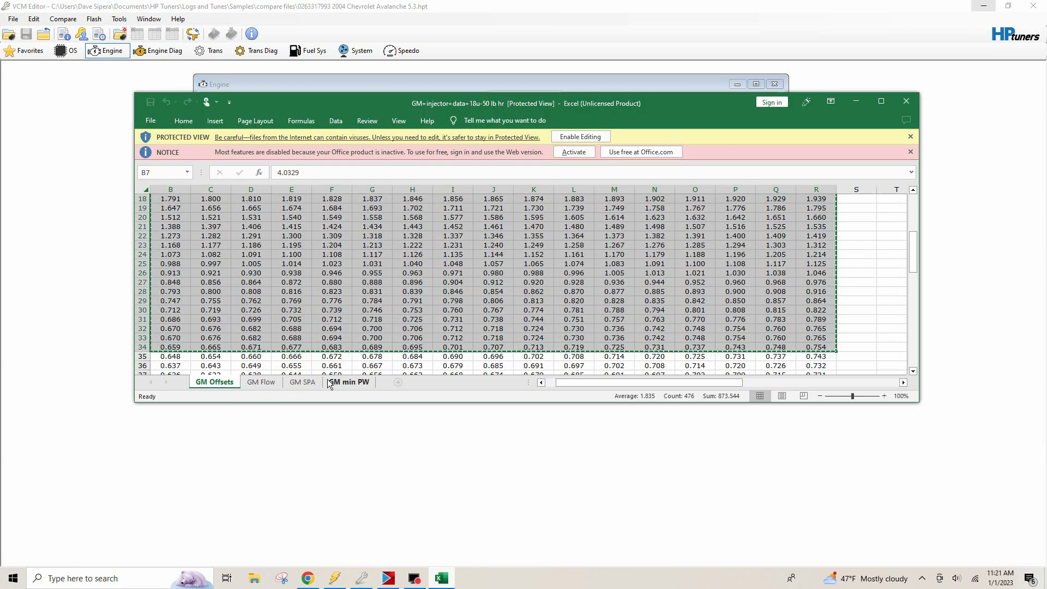
click(348, 384)
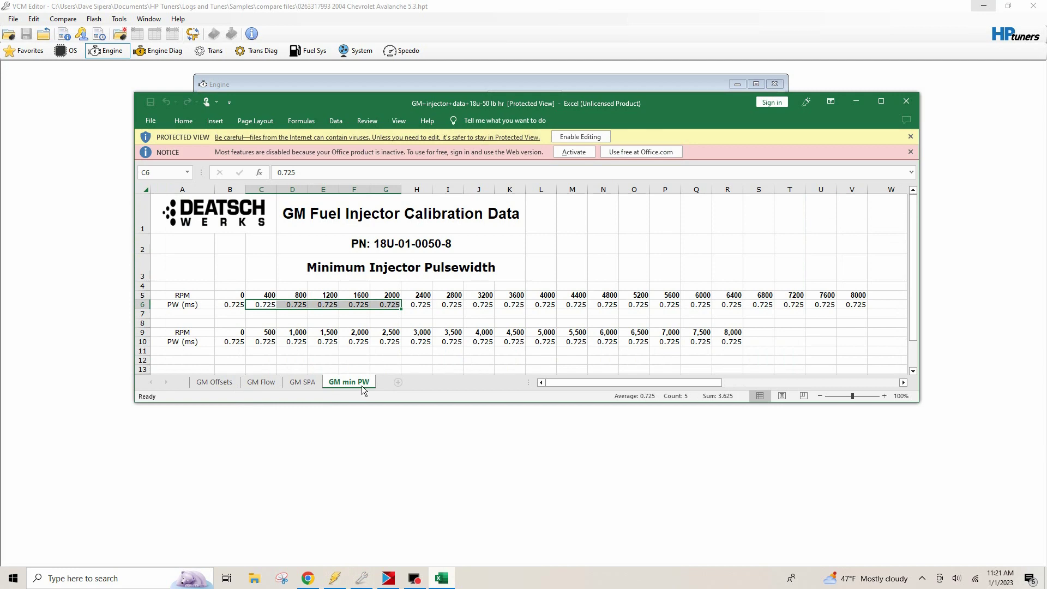
click(302, 384)
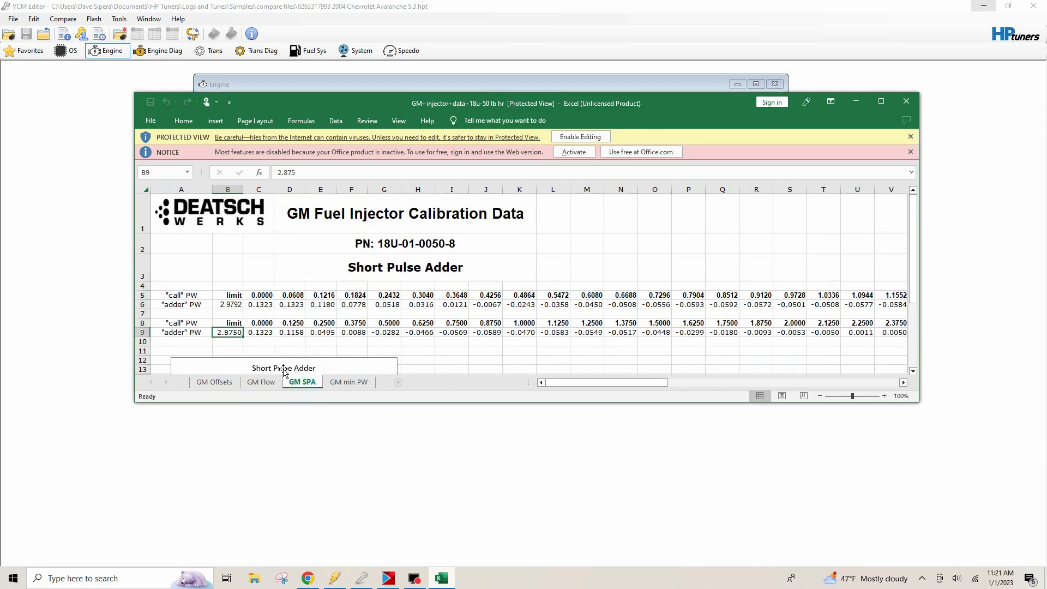
click(250, 384)
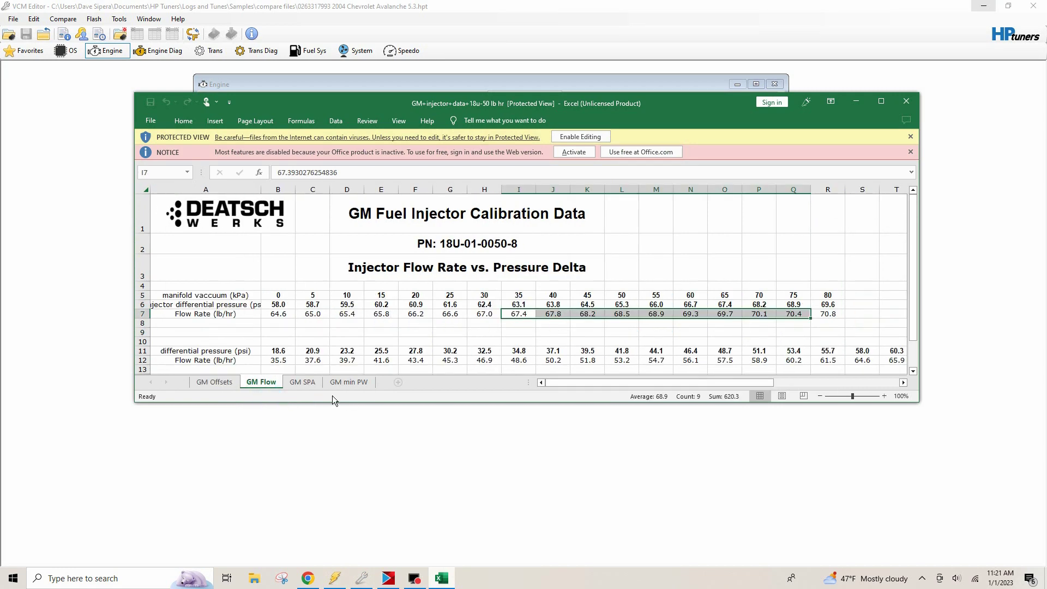
click(341, 383)
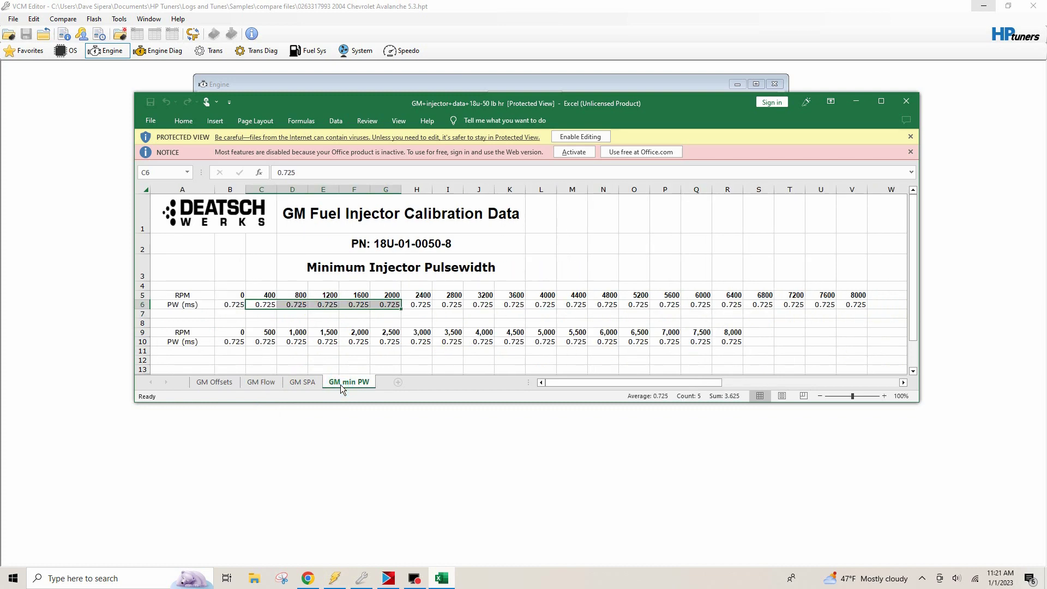
click(729, 322)
drag(672, 103, 676, 291)
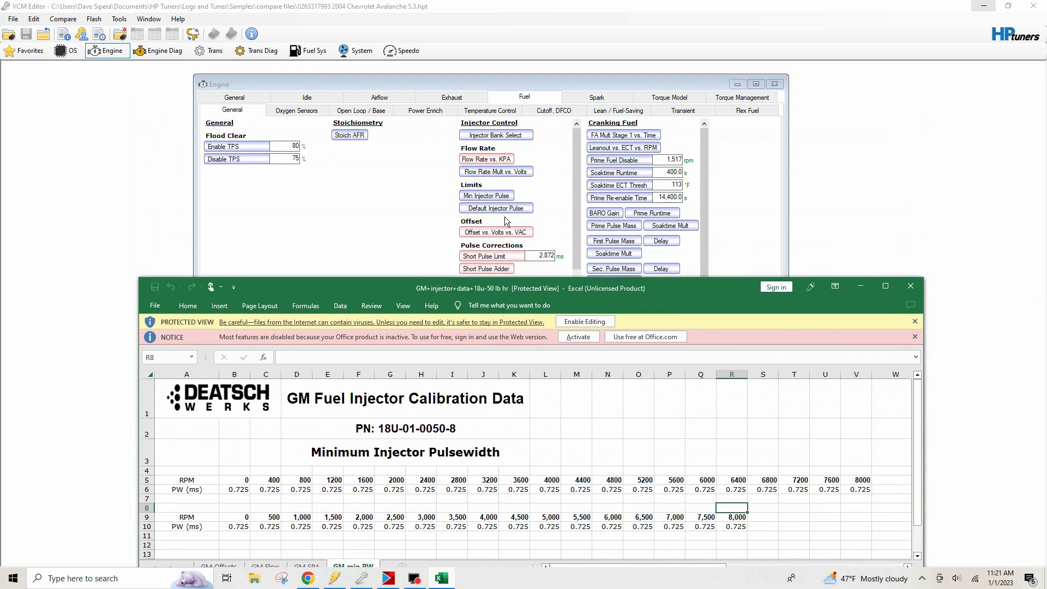
Step: Open the Minimum Injector Pulsewidth table and arrange it beside the calibration spreadsheet
click(473, 199)
click(473, 197)
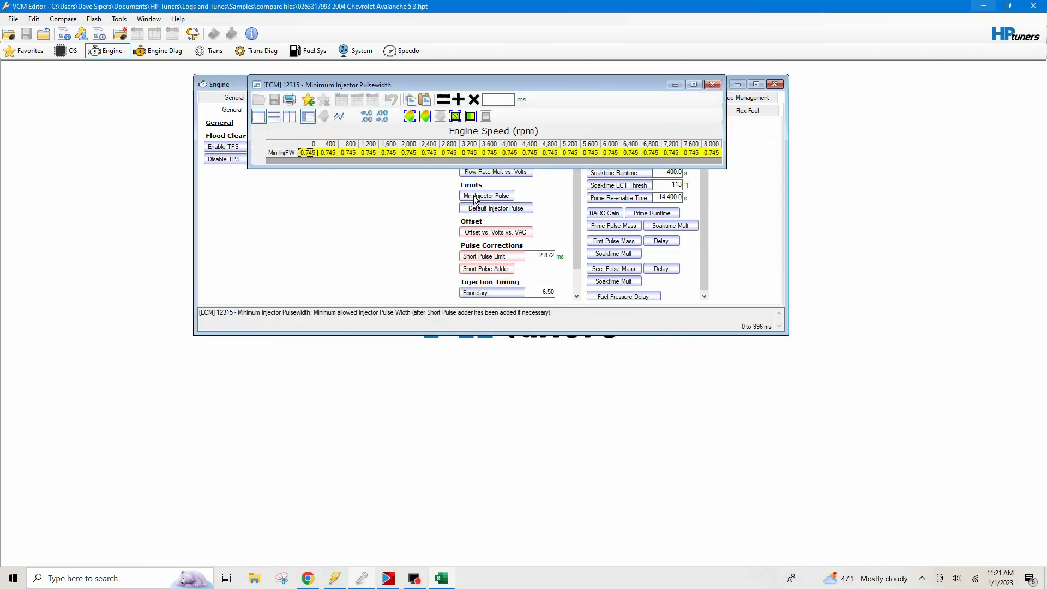
drag(571, 82, 511, 79)
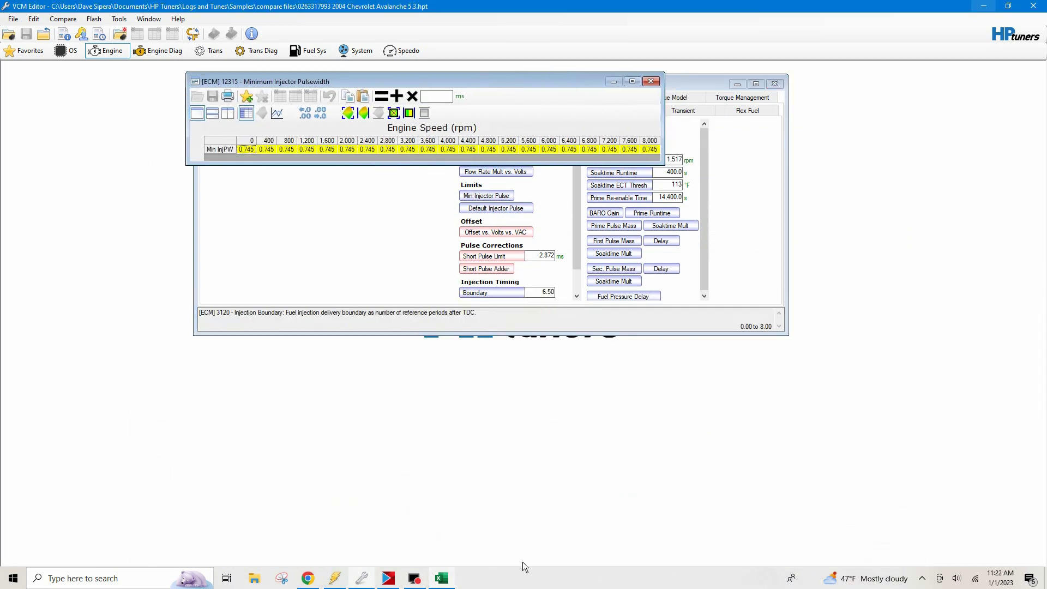
click(442, 578)
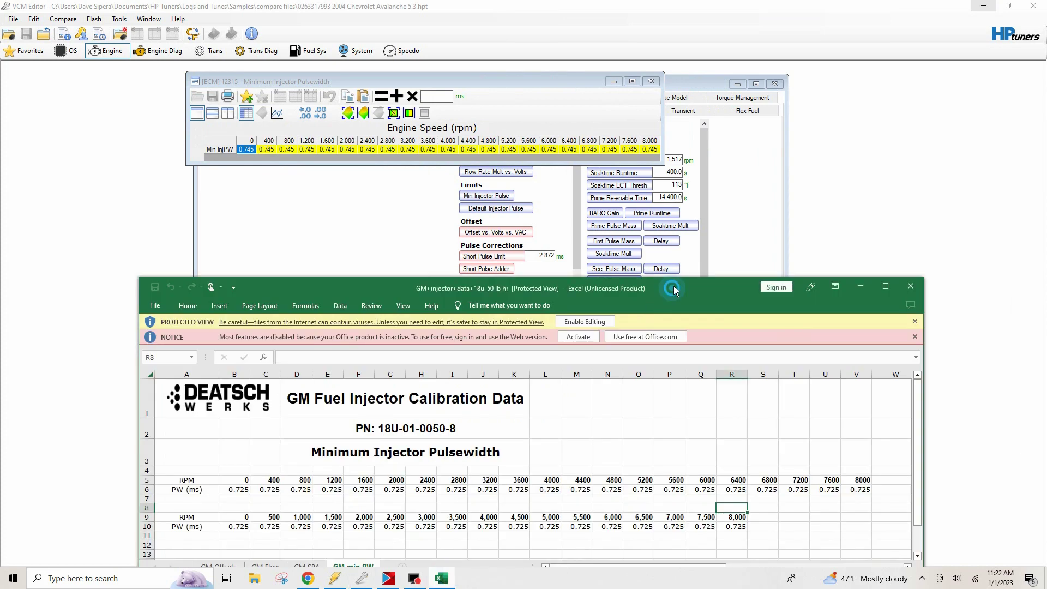
drag(672, 285, 720, 199)
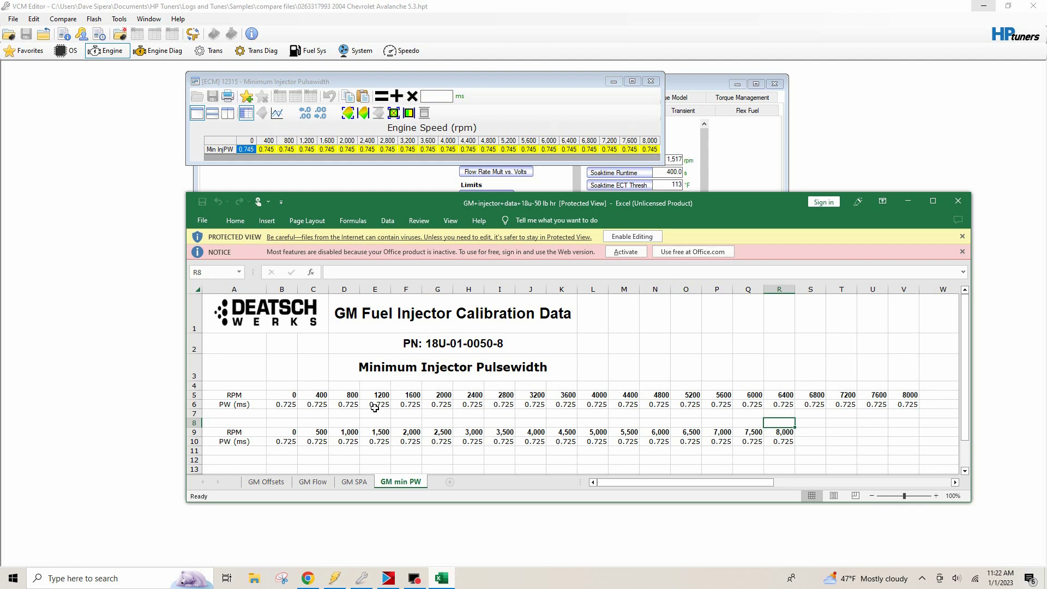
Step: Paste Excel row B6:V6 into the Min InjPW row (0.729 ms) and close the table
drag(284, 404, 903, 406)
key(ctrl+c)
click(231, 144)
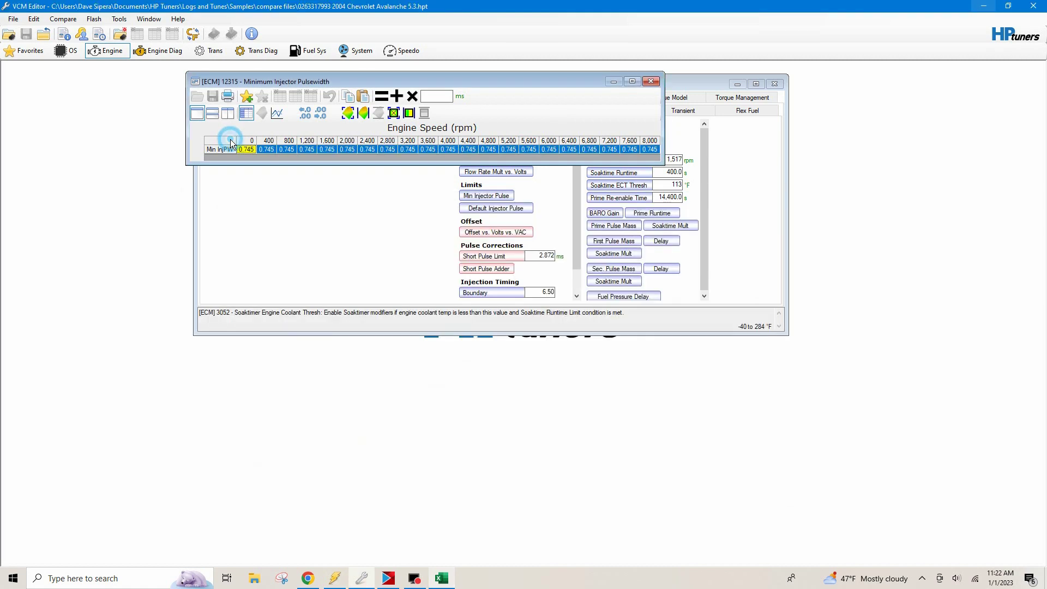
key(ctrl+v)
key(Escape)
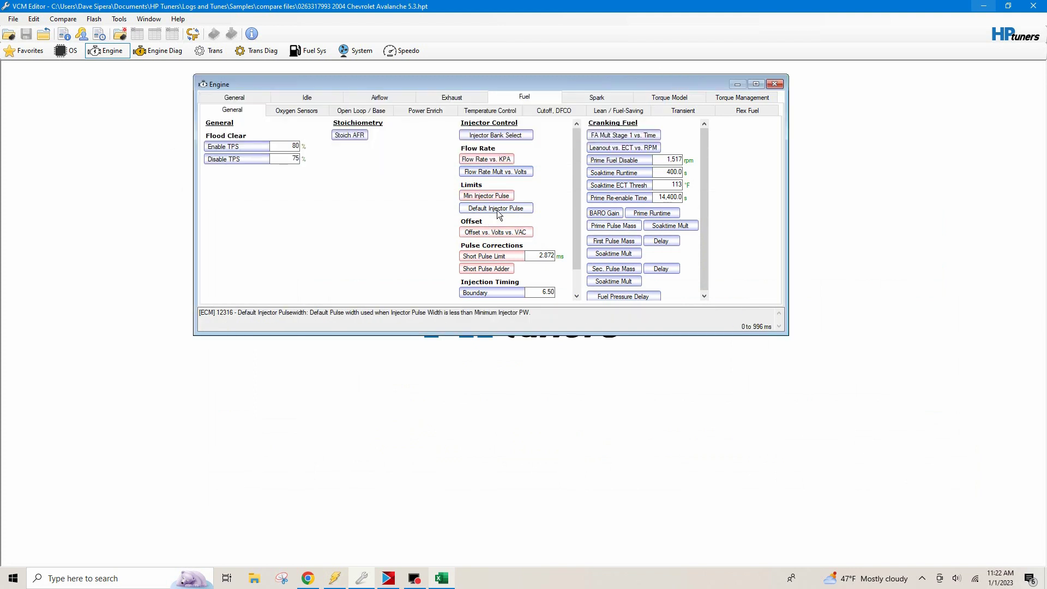
Step: Open the Default Injector Pulsewidth table and position it beside the spreadsheet
click(496, 208)
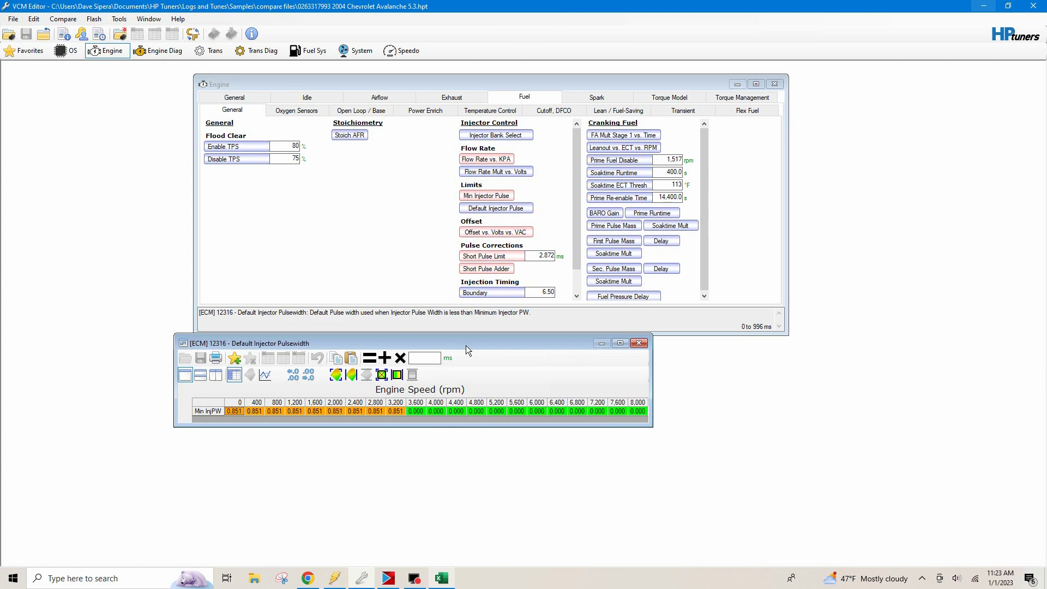
drag(465, 345, 539, 141)
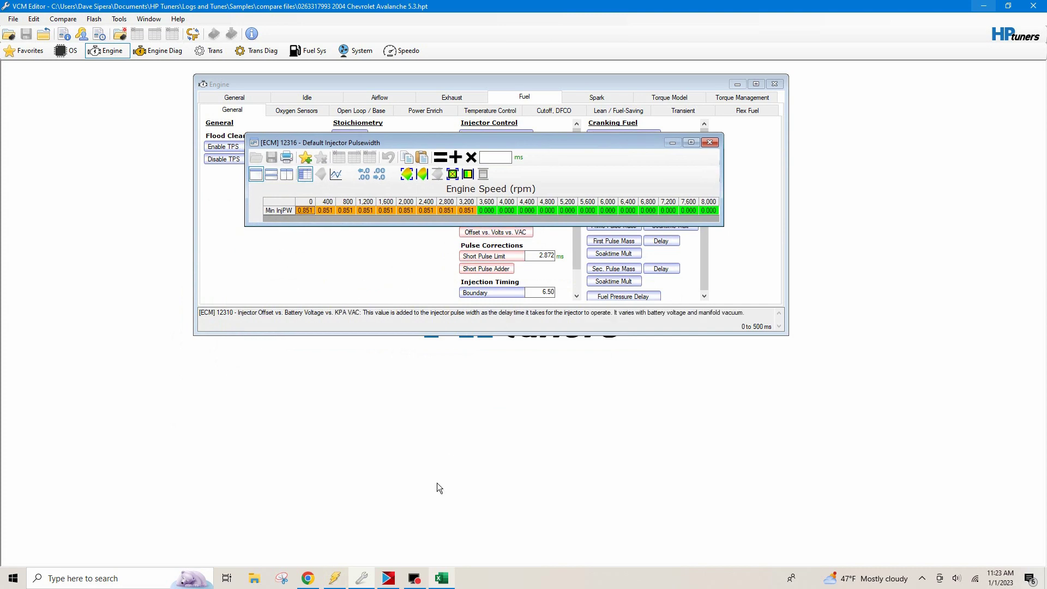
click(441, 578)
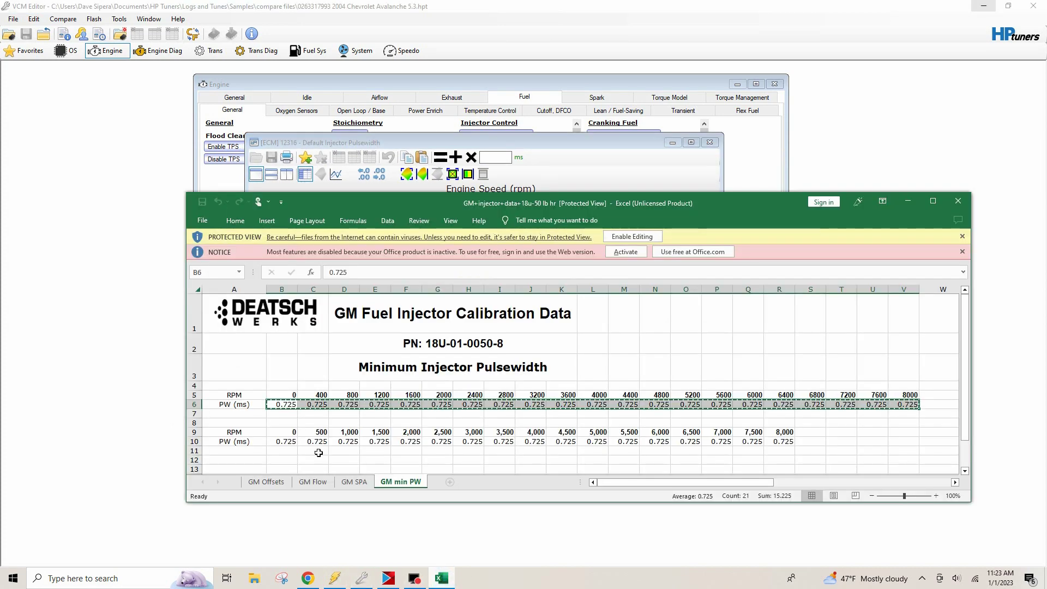
Step: Paste Excel row B10:R10 (0.729 ms) into the default pulsewidth row and close the table
drag(284, 444, 567, 451)
drag(668, 445, 783, 439)
key(ctrl+c)
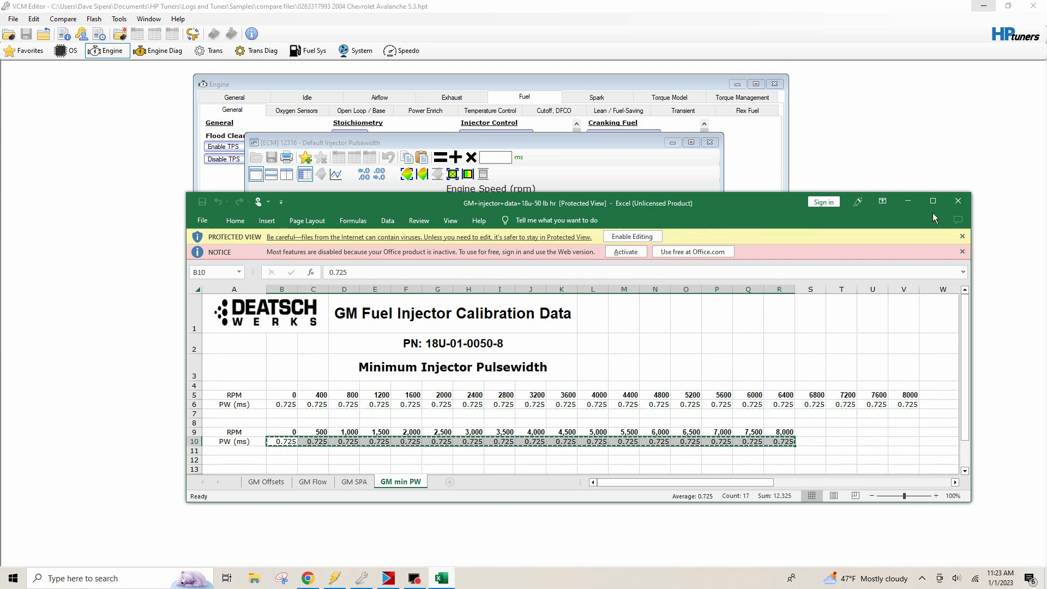
click(908, 201)
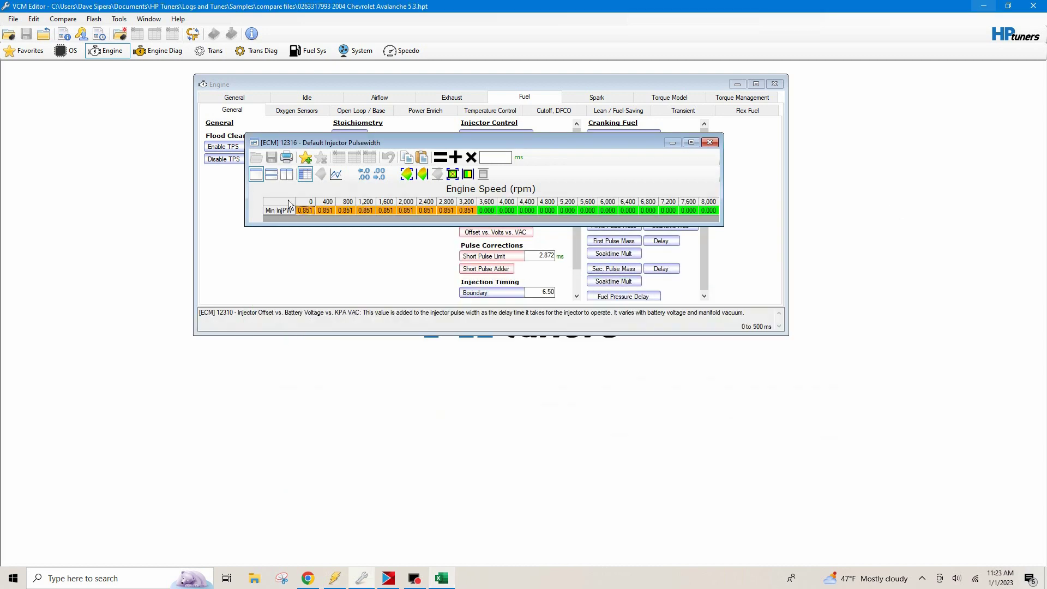
click(290, 206)
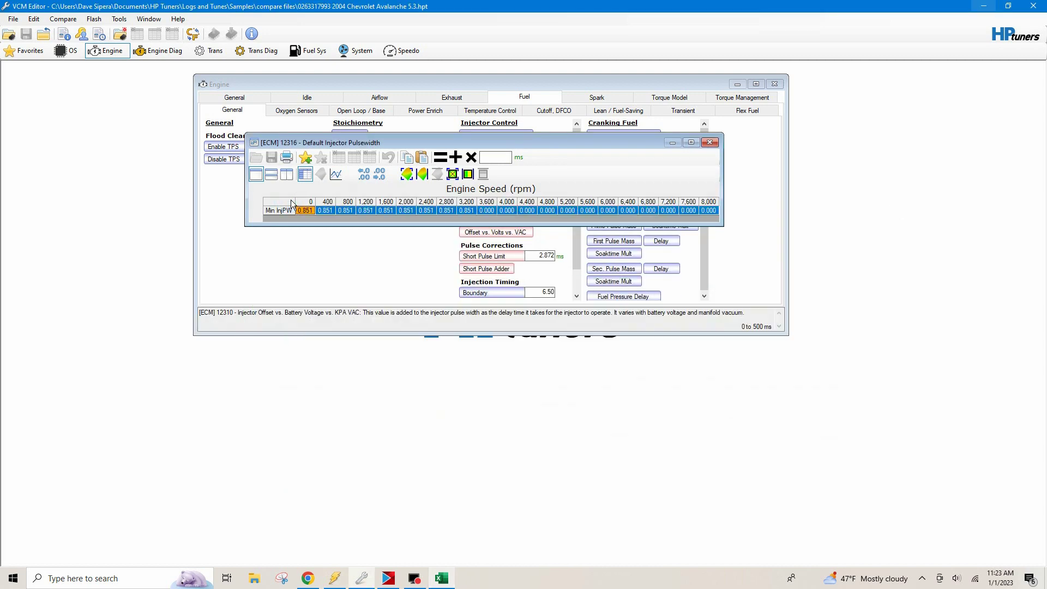
key(ctrl+v)
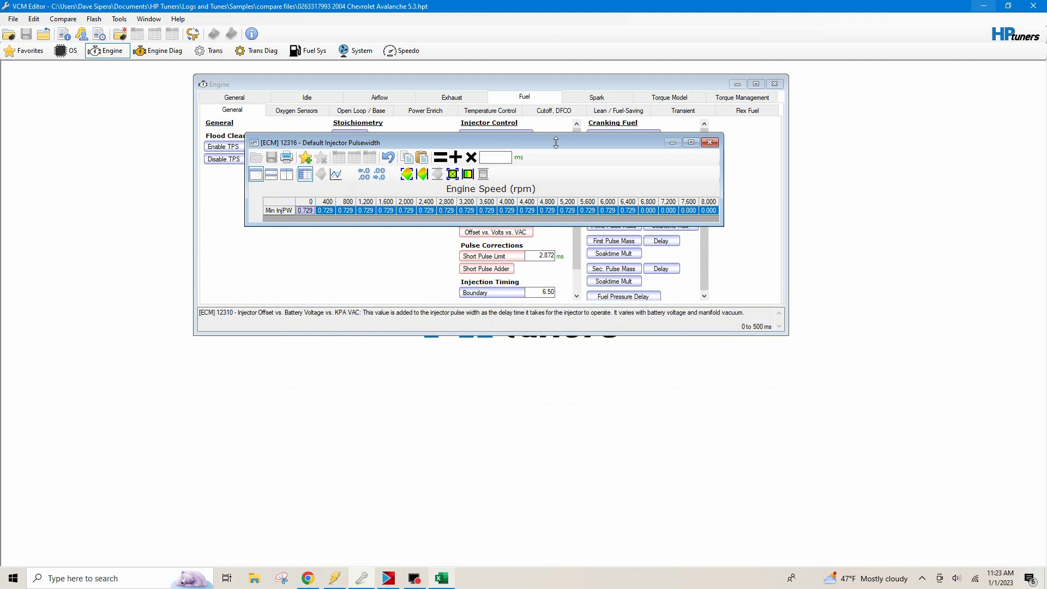
click(709, 143)
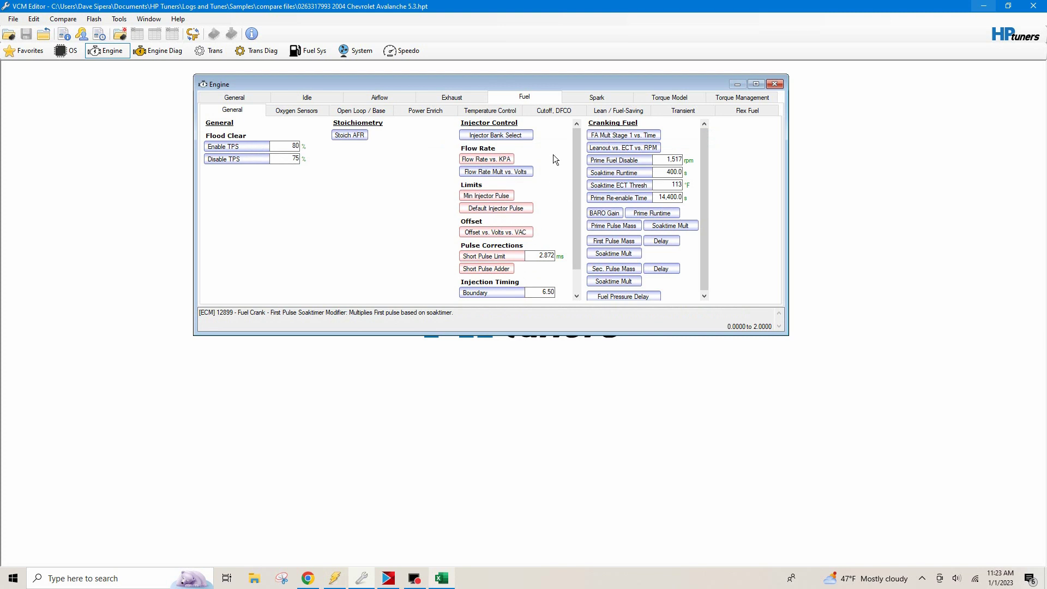
click(497, 173)
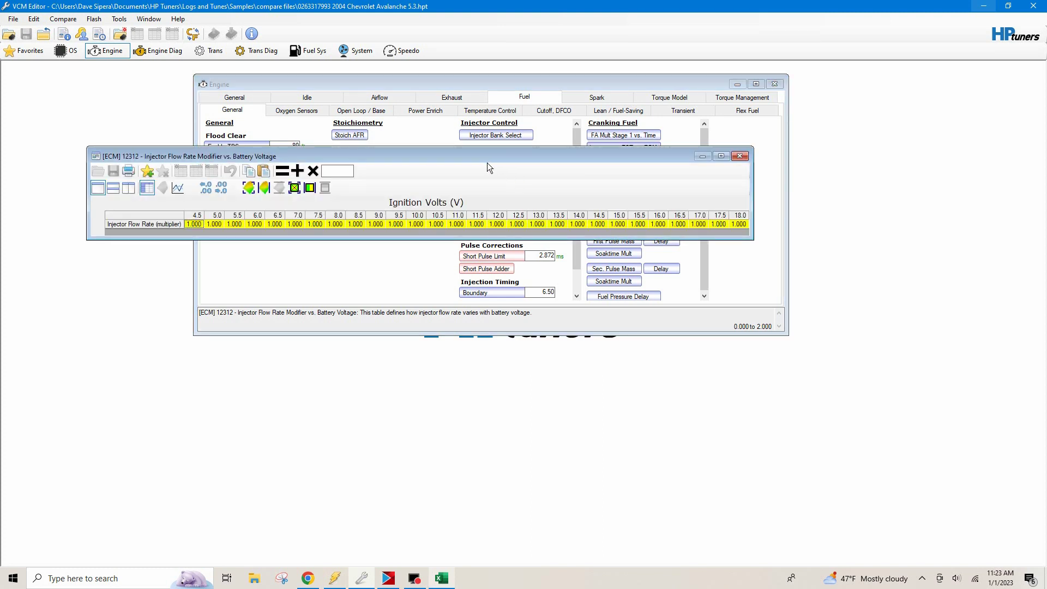
drag(482, 161, 623, 195)
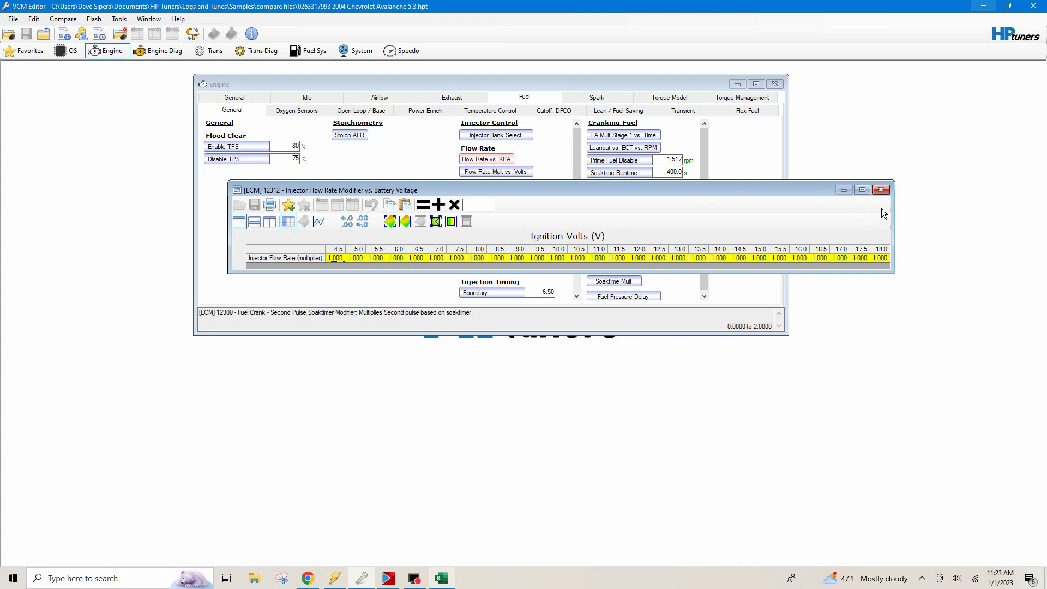
click(881, 191)
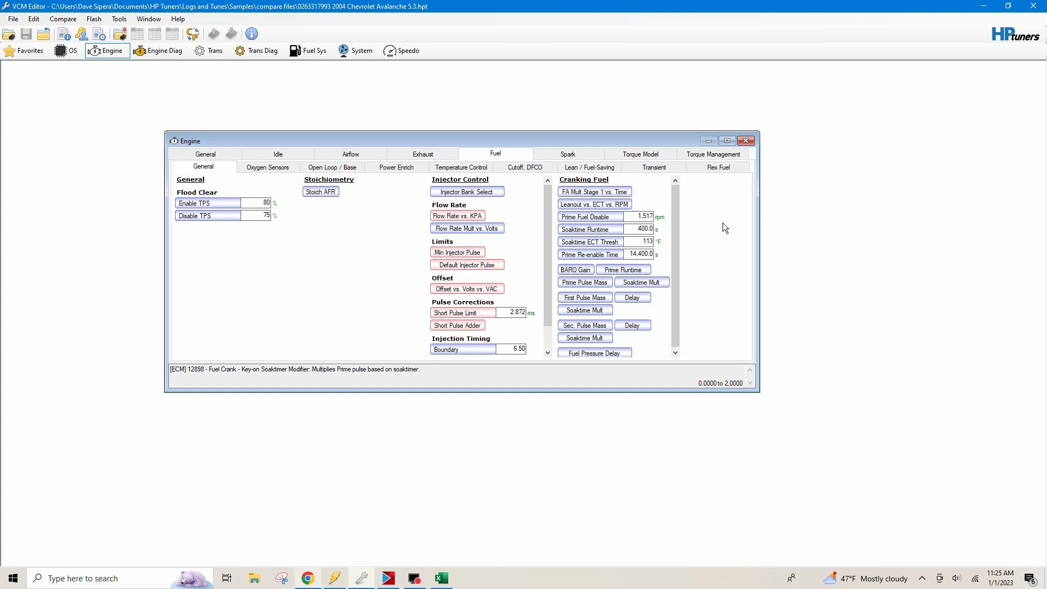
Step: Open the Idle base target speed vs. coolant temp table and add 100 rpm to all cells
click(272, 154)
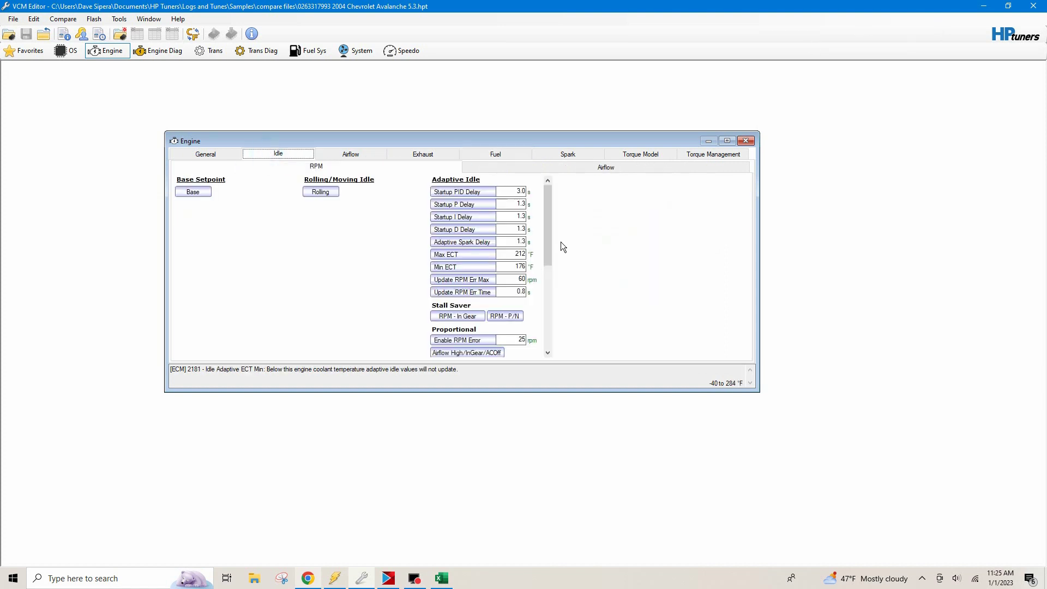
click(193, 191)
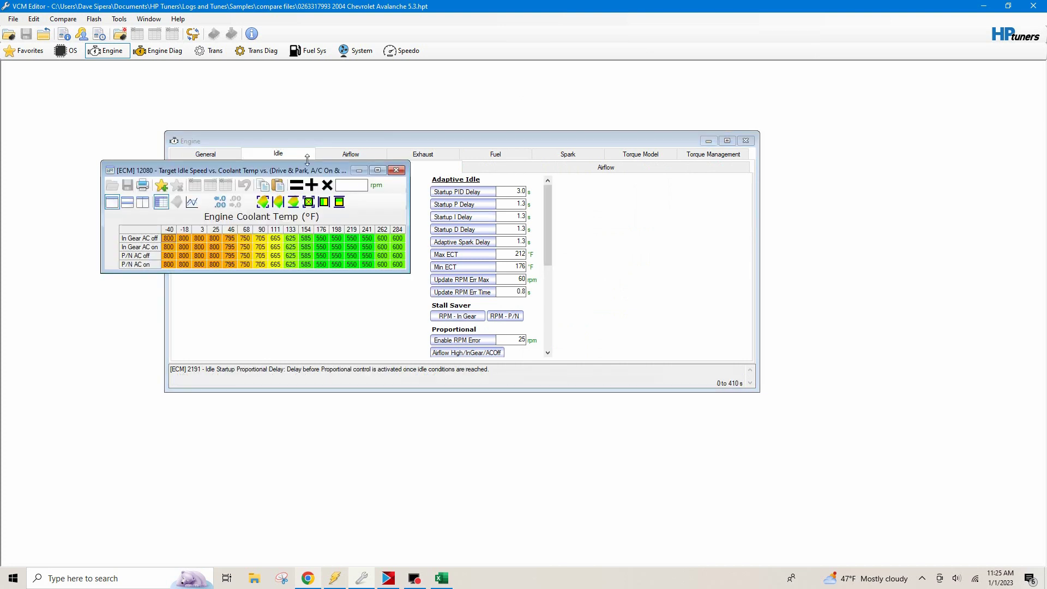
drag(304, 166, 607, 139)
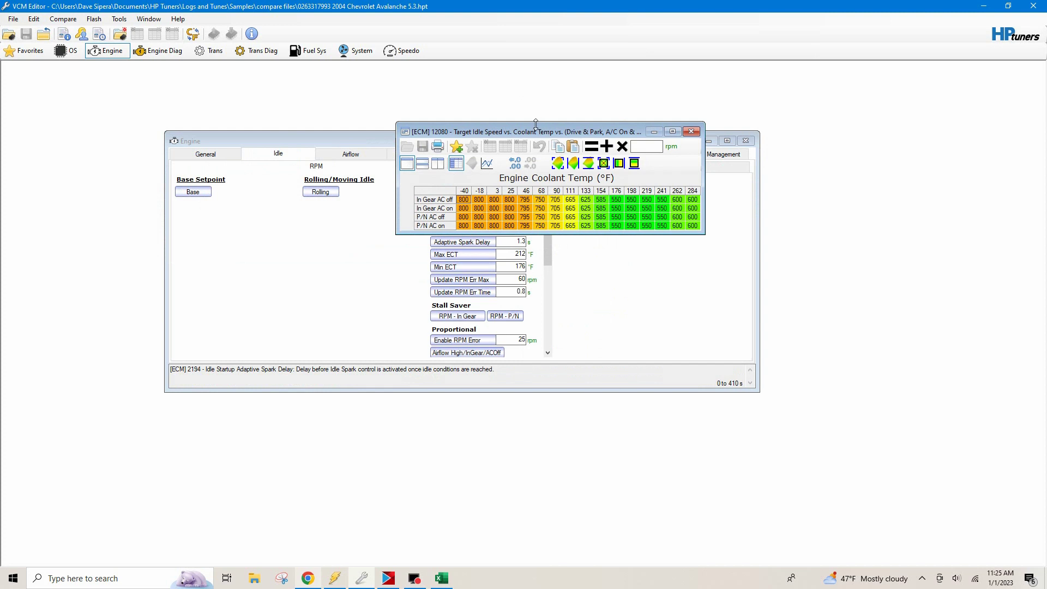
drag(532, 132, 522, 122)
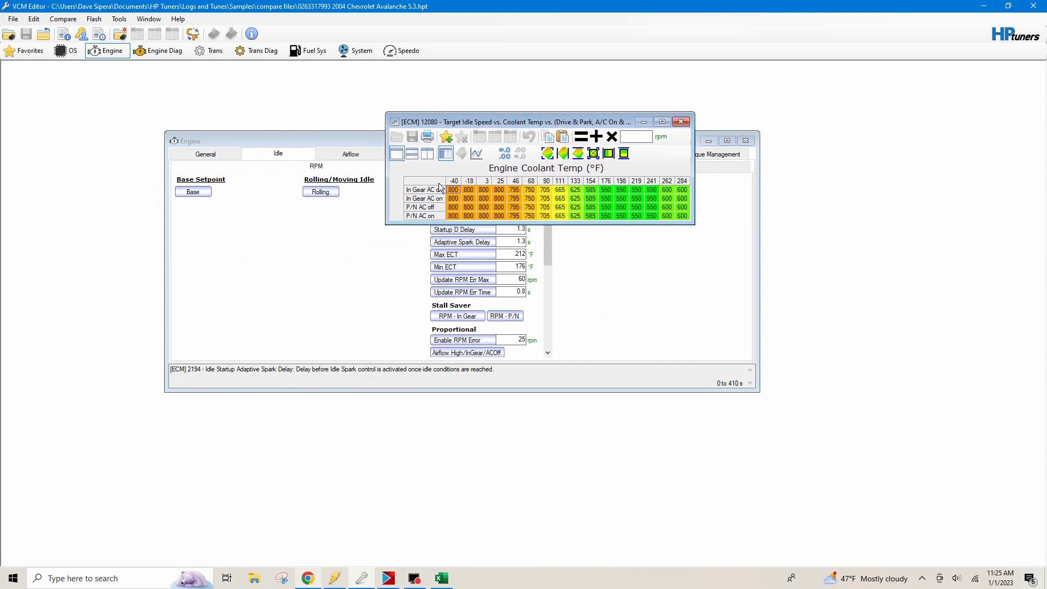
click(439, 182)
click(635, 137)
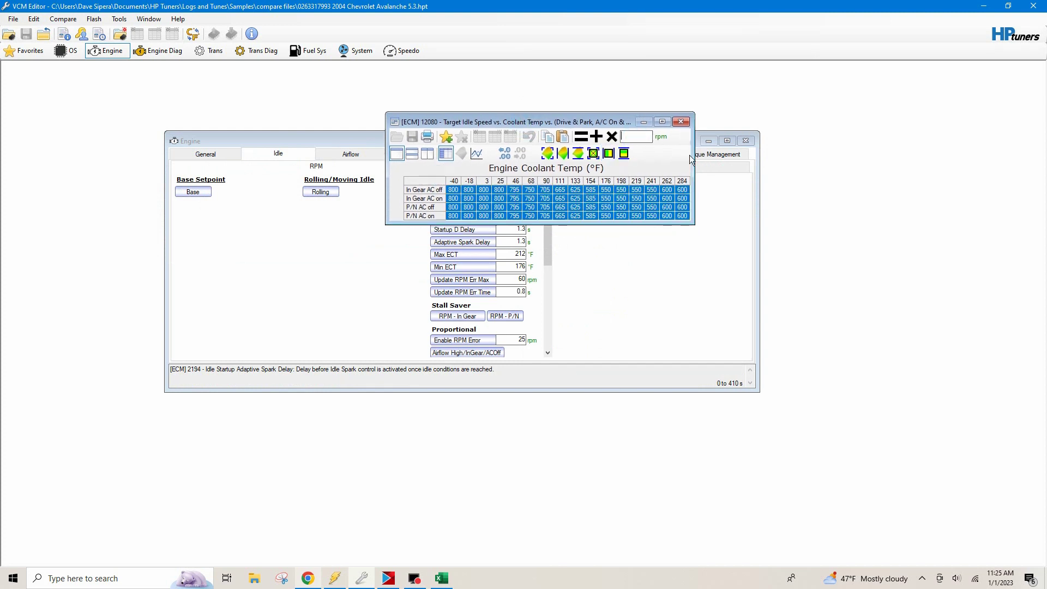
text(100)
click(598, 138)
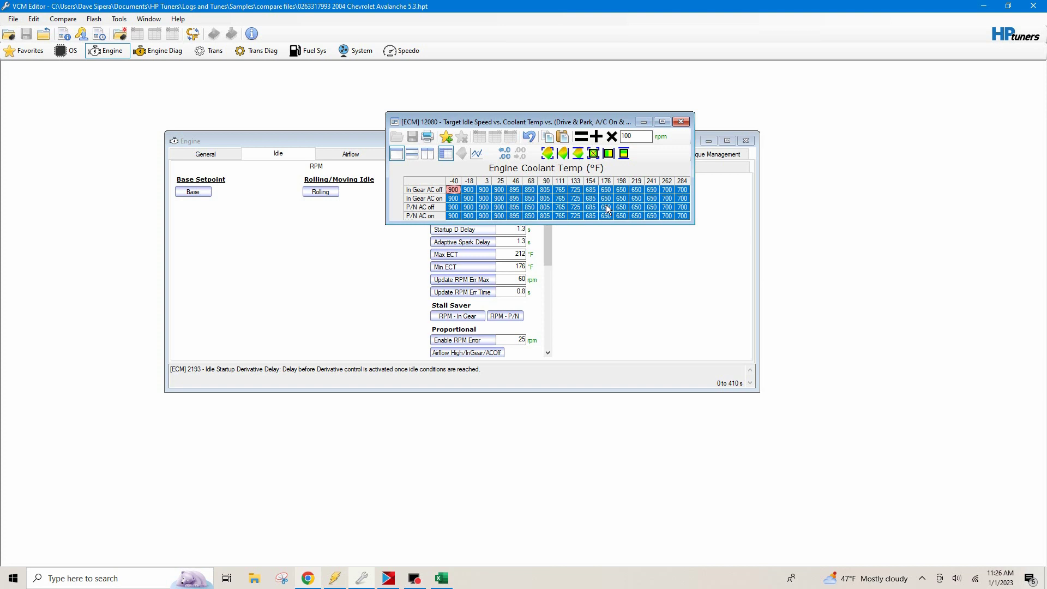
Step: Subtract 400 rpm from the 241–284 °F columns, leaving 250–300 rpm
drag(652, 190, 682, 216)
text(-400)
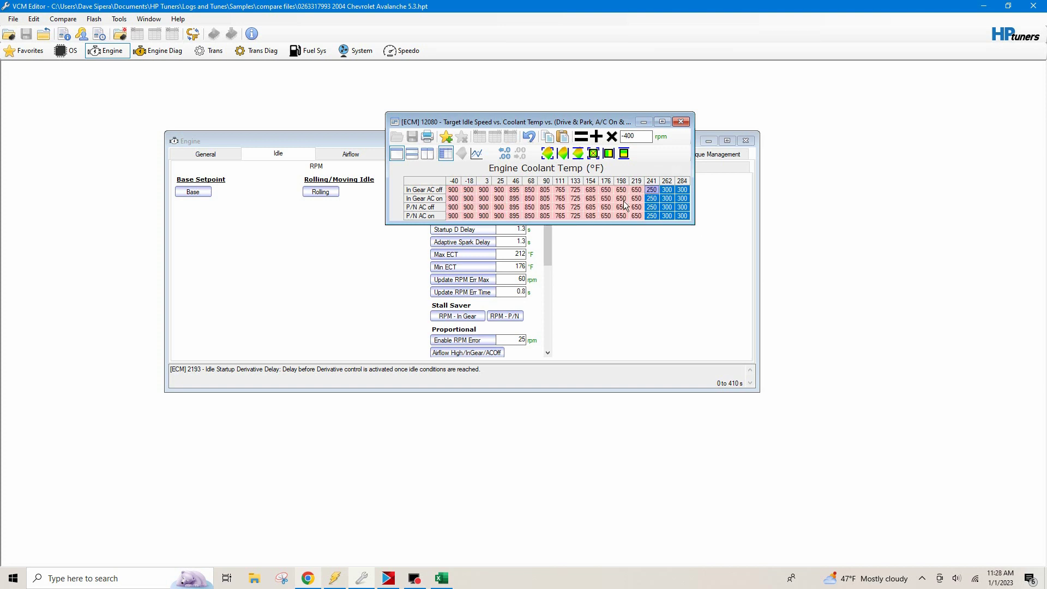
key(plus)
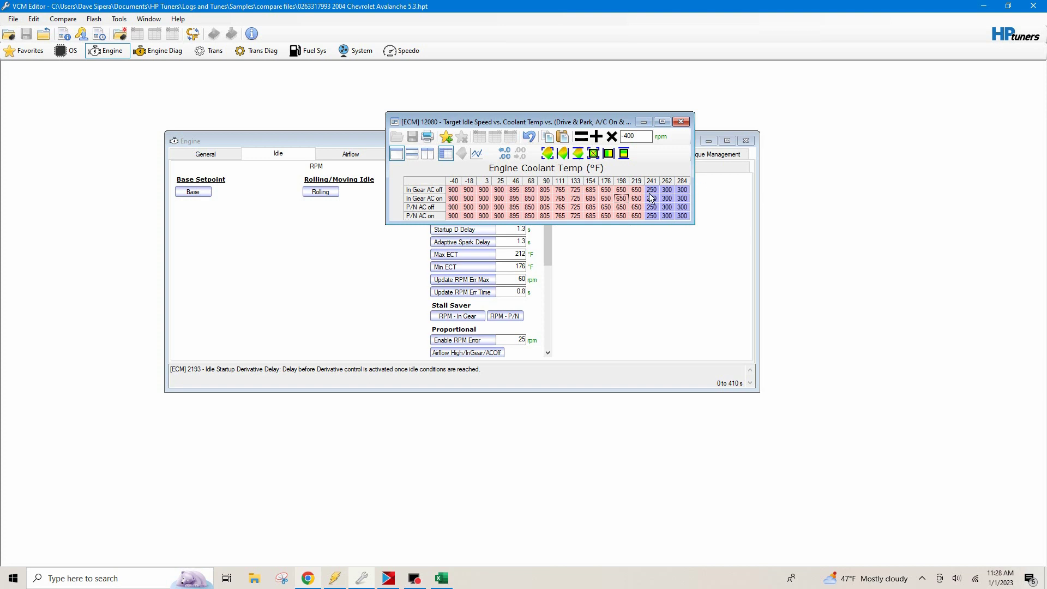
drag(651, 191, 681, 216)
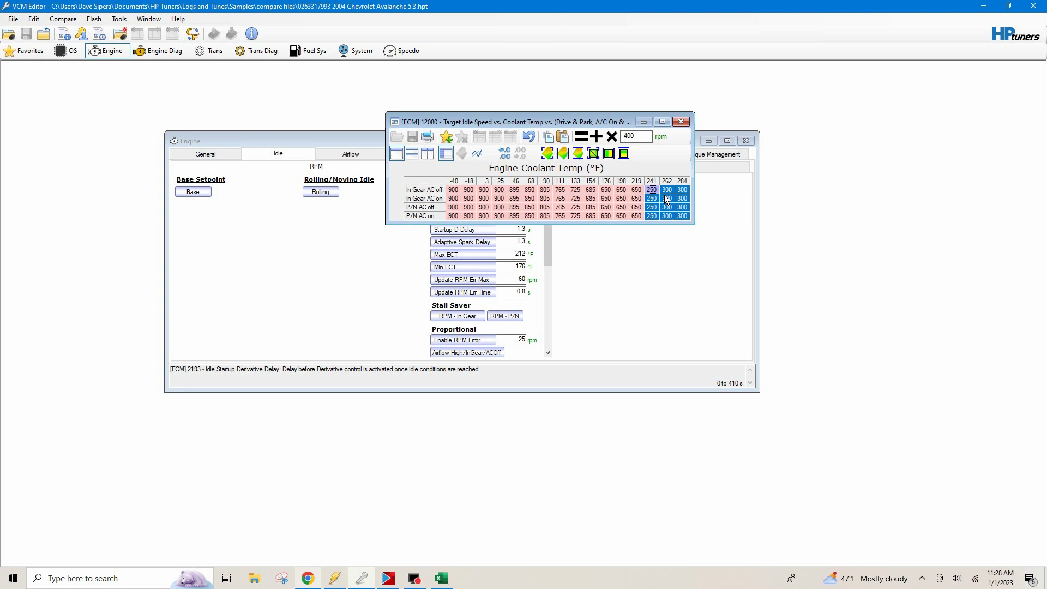
Step: Close the Target Idle Speed table, glance at the Excel workbook, then return to Fuel settings
click(680, 121)
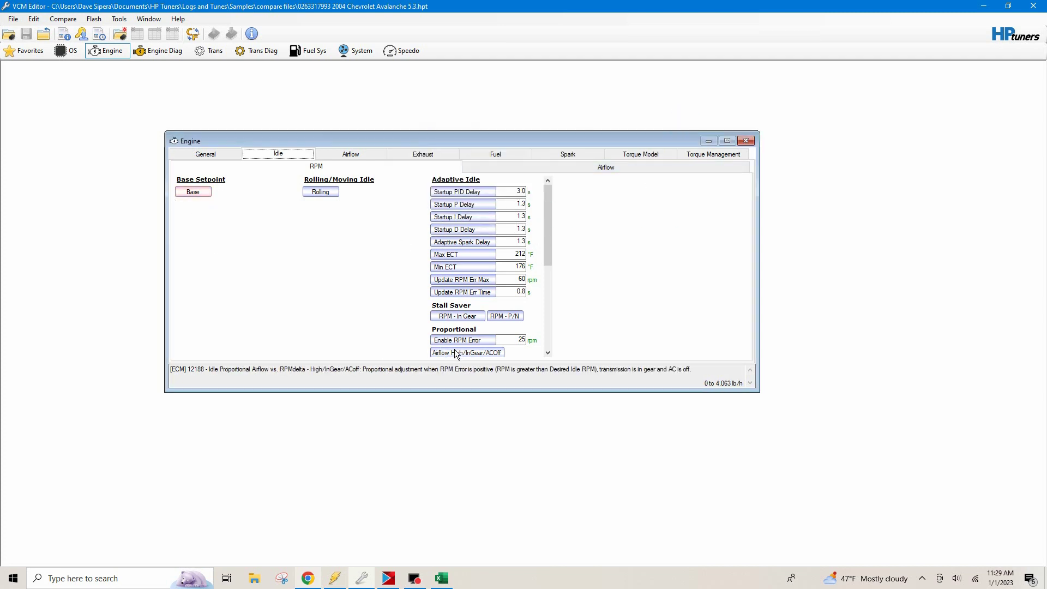
click(442, 579)
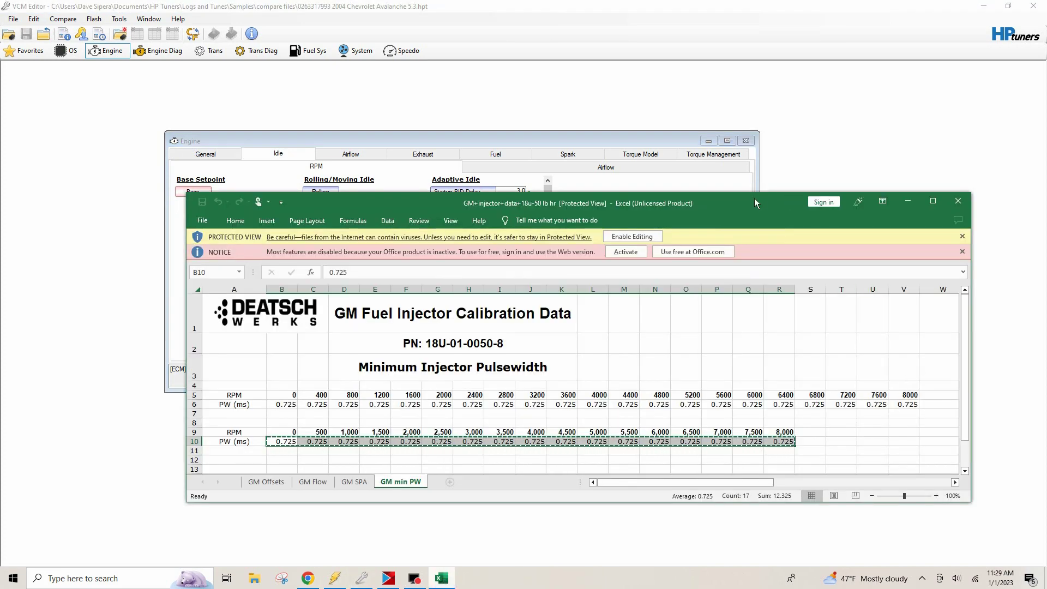
drag(754, 198, 719, 345)
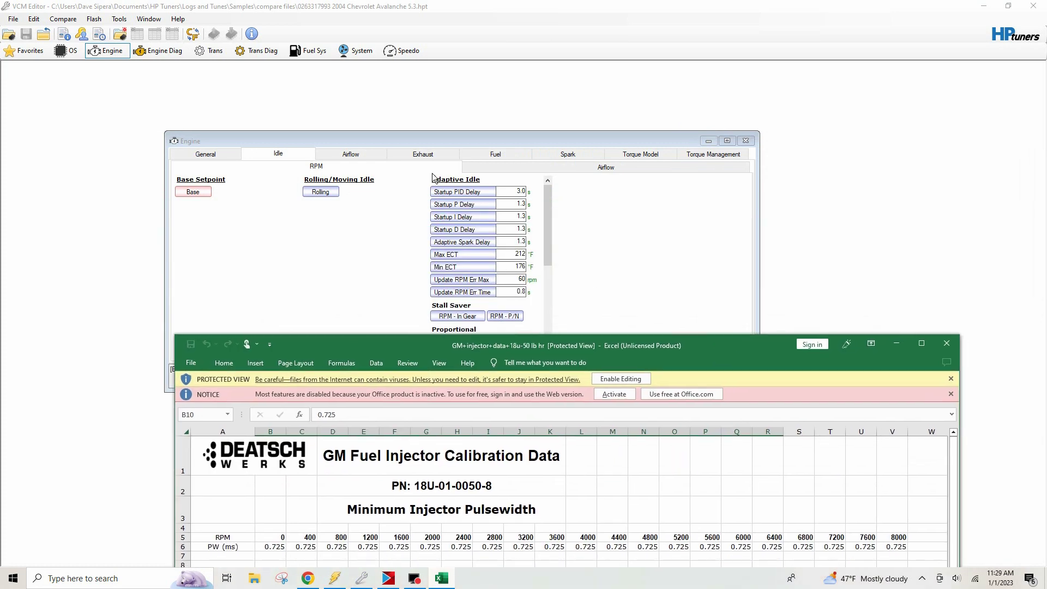
click(897, 343)
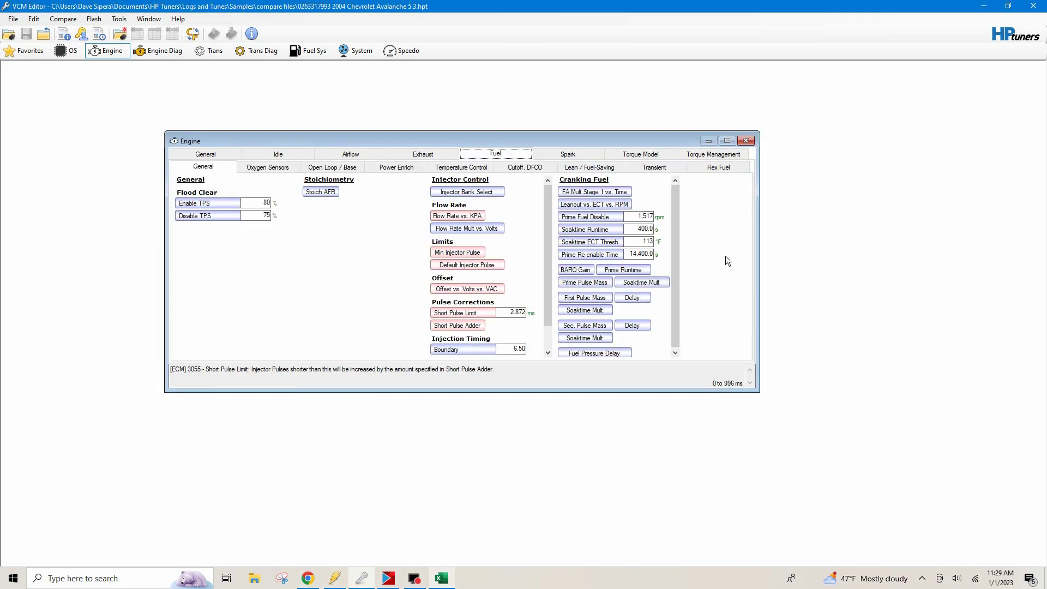